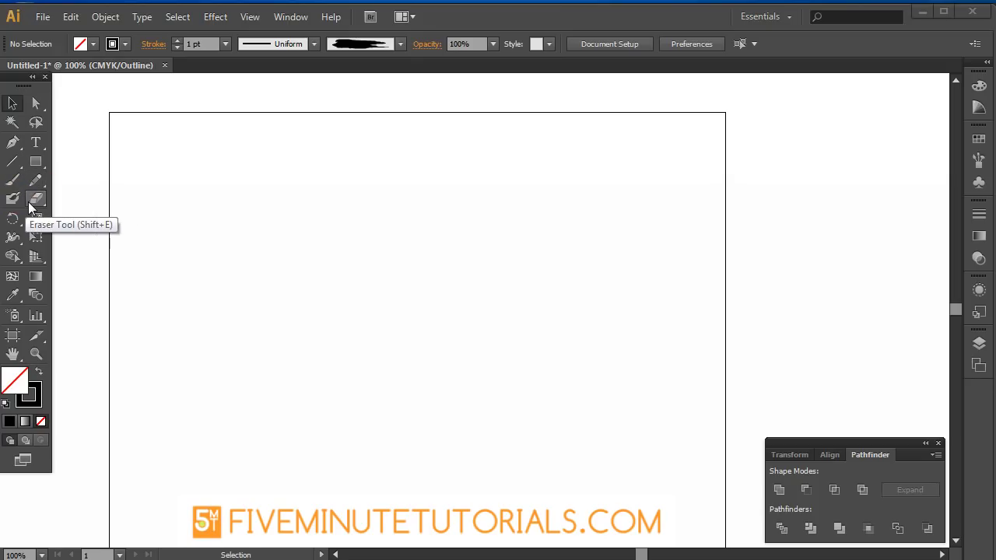
Draw a wavy freehand path across the upper part of the artboard with the Pencil tool
{"action": "left_click", "coordinate": [34, 180]}
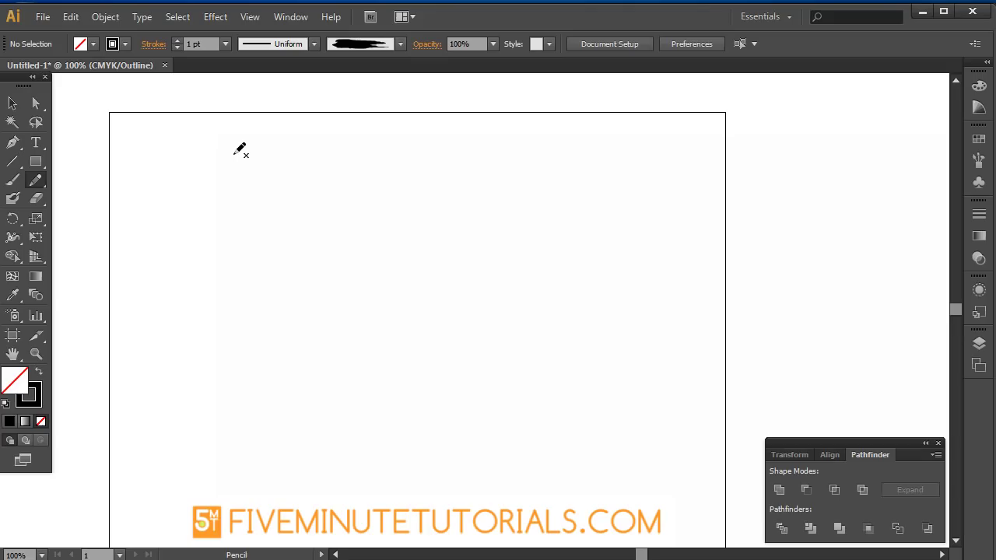
{"action": "left_click", "coordinate": [234, 157]}
{"action": "left_click", "coordinate": [299, 48]}
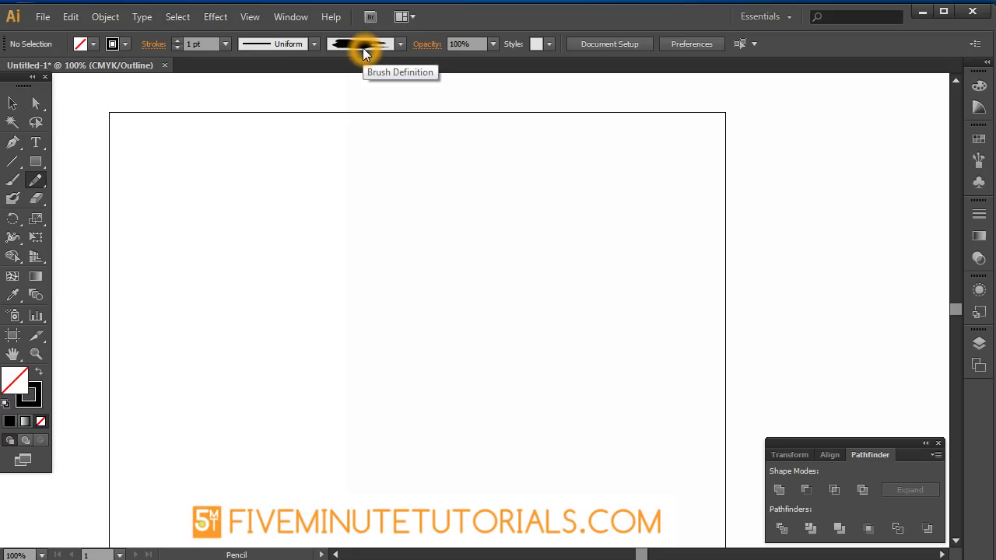
{"action": "mouse_move", "coordinate": [199, 257]}
{"action": "left_mouse_down"}
{"action": "mouse_move", "coordinate": [219, 195]}
{"action": "mouse_move", "coordinate": [334, 262]}
{"action": "mouse_move", "coordinate": [501, 176]}
{"action": "left_mouse_up"}
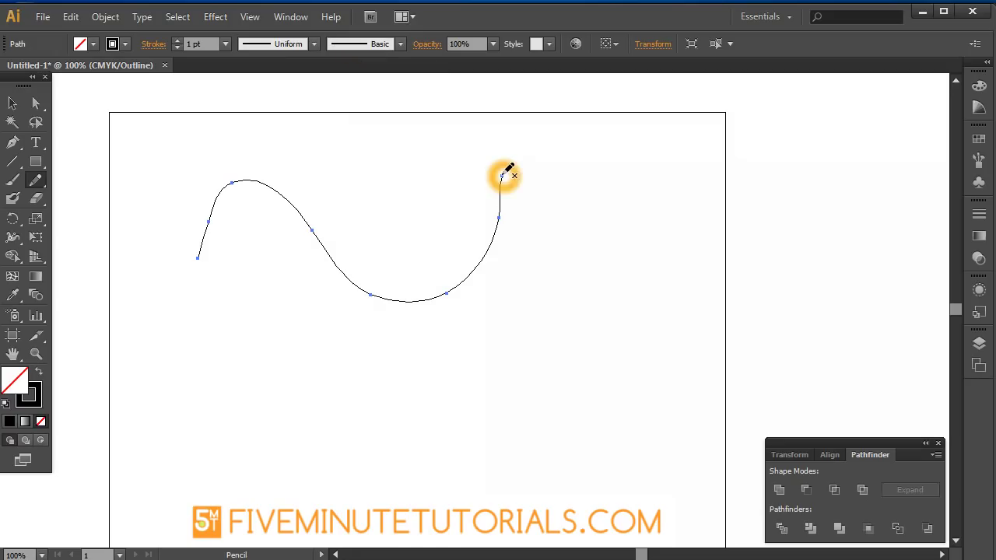
{"action": "left_click", "coordinate": [361, 48]}
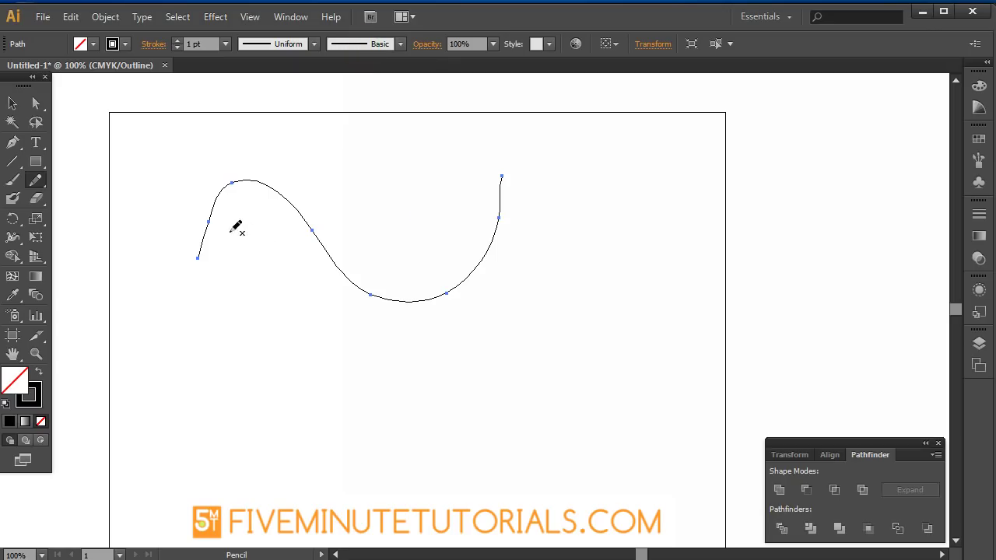
Paint a second wavy stroke below the pencil path with the Paintbrush tool
{"action": "left_click", "coordinate": [472, 214]}
{"action": "left_click", "coordinate": [472, 210]}
{"action": "left_click", "coordinate": [249, 184]}
{"action": "left_click", "coordinate": [12, 180]}
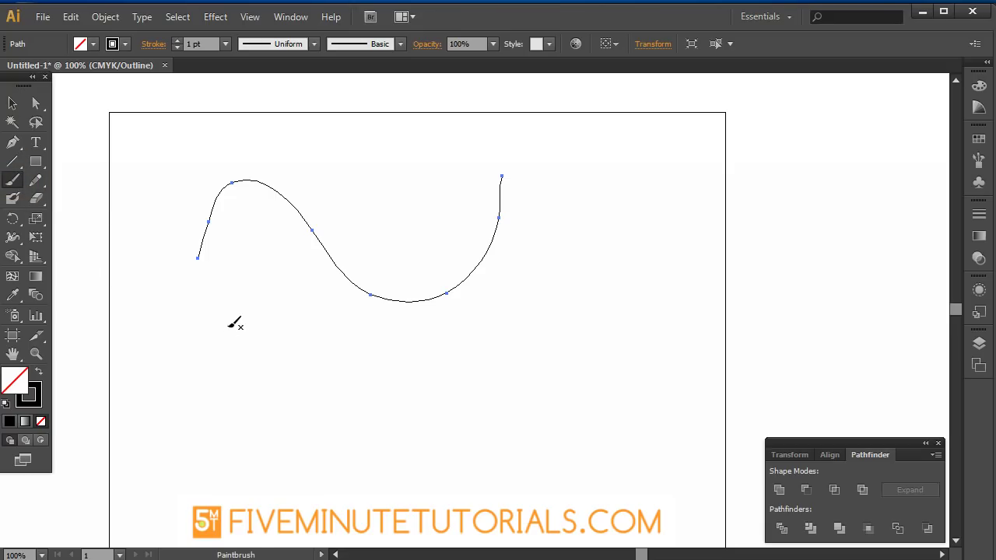
{"action": "mouse_move", "coordinate": [199, 352]}
{"action": "left_mouse_down"}
{"action": "mouse_move", "coordinate": [310, 350]}
{"action": "mouse_move", "coordinate": [506, 439]}
{"action": "mouse_move", "coordinate": [556, 352]}
{"action": "left_mouse_up"}
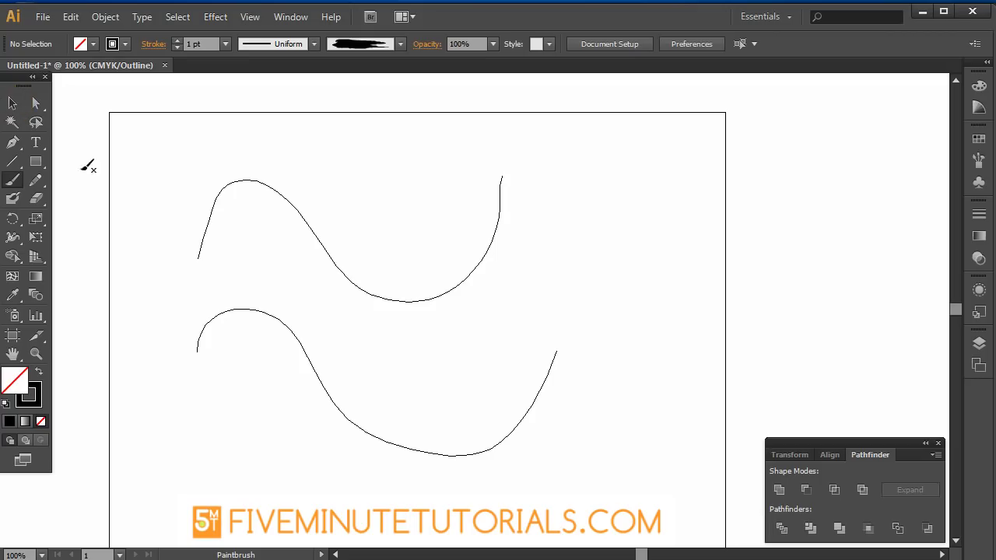
Select the lower path, apply the thick black brush definition to it, and switch from Outline to Preview view
{"action": "left_click", "coordinate": [12, 104]}
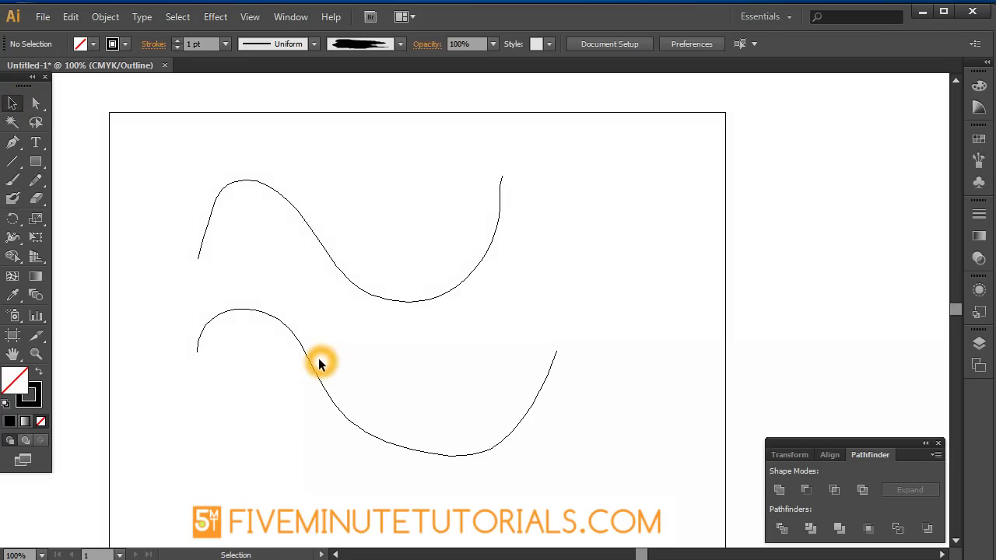
{"action": "left_click", "coordinate": [315, 369]}
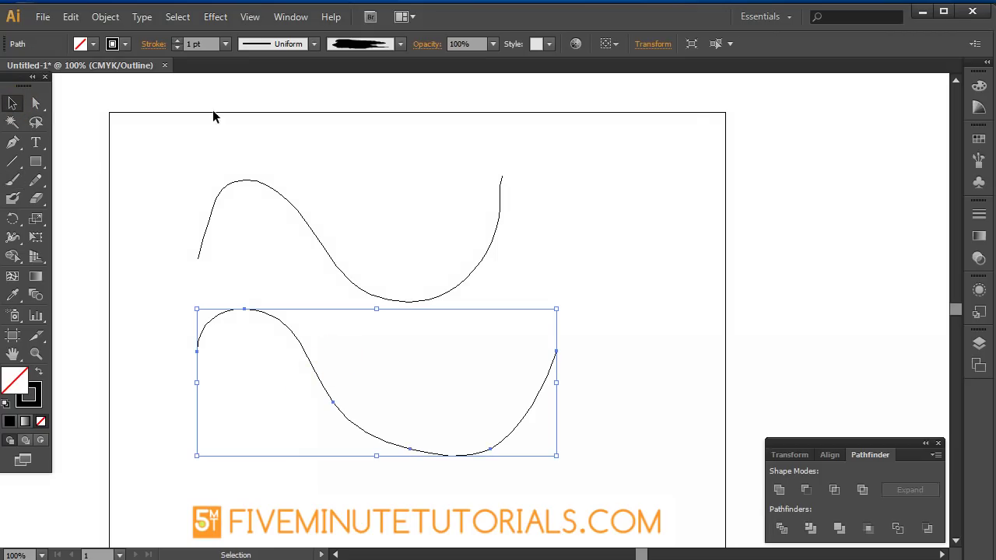
{"action": "left_click", "coordinate": [401, 44]}
{"action": "left_click", "coordinate": [345, 148]}
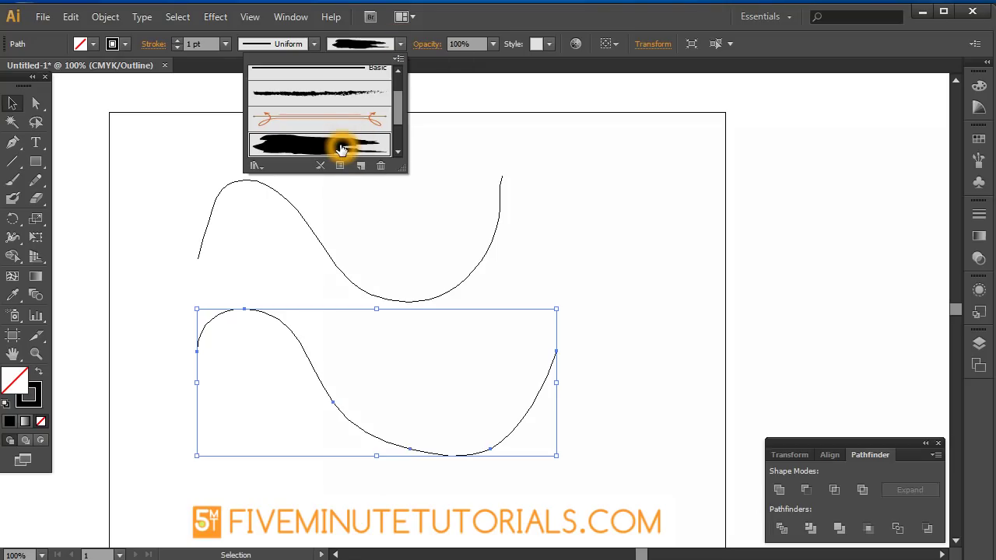
{"action": "double_click", "coordinate": [341, 148]}
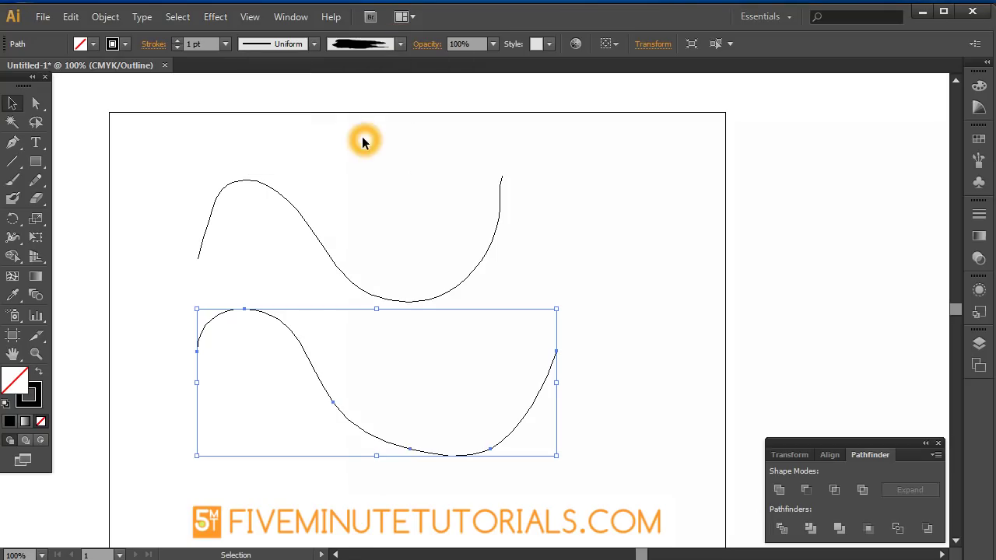
{"action": "key", "text": "a"}
{"action": "key", "text": "ctrl+y"}
{"action": "key", "text": "v"}
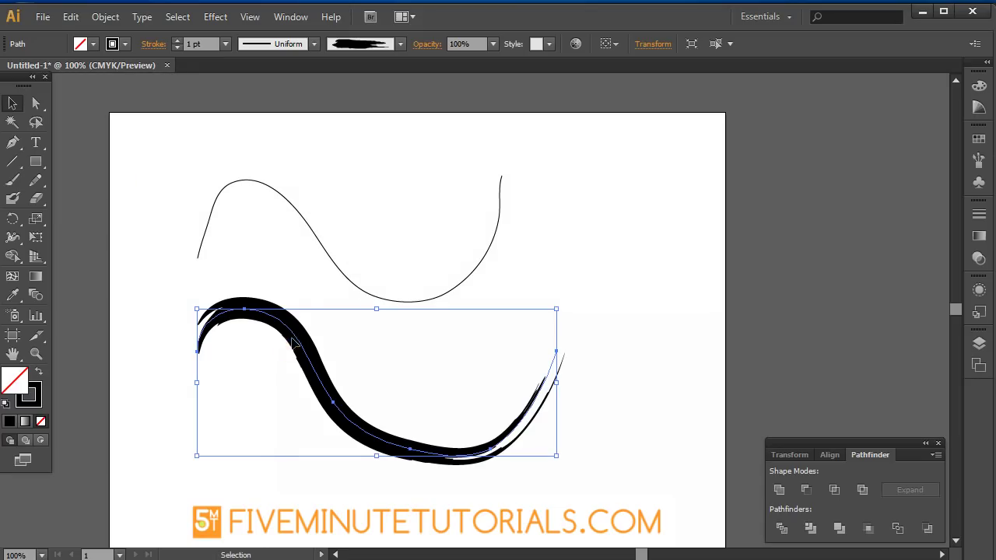
Change the brush definition of the lower wavy path to Charcoal - Feather
{"action": "left_click", "coordinate": [400, 44]}
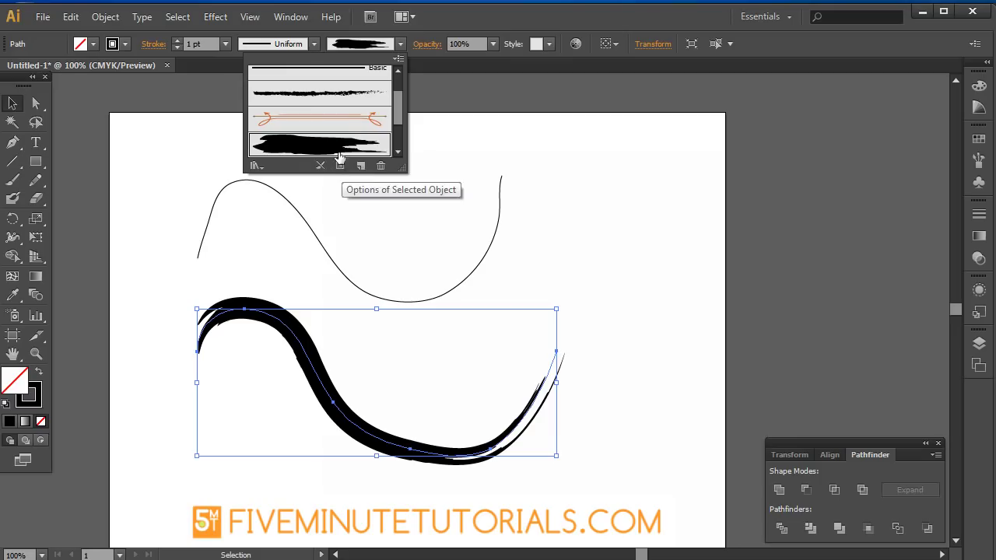
{"action": "left_click", "coordinate": [344, 93]}
{"action": "left_click", "coordinate": [345, 95]}
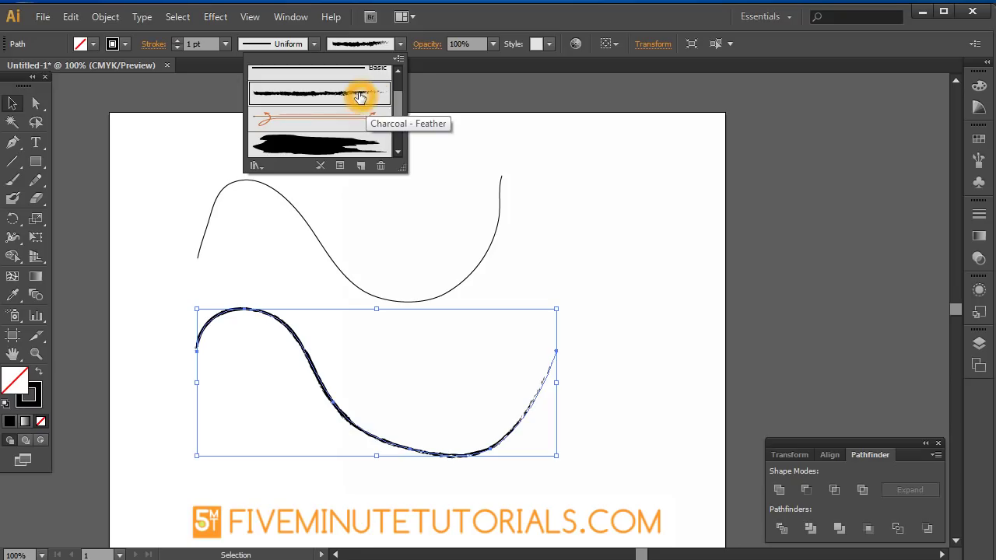
{"action": "left_click", "coordinate": [156, 143]}
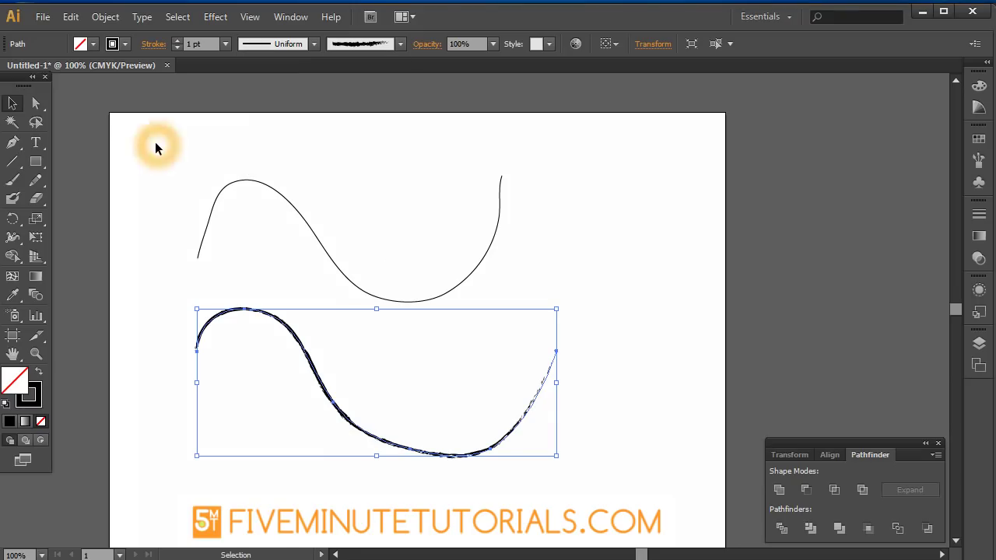
Deselect the lower path and paint a vertical S-shaped curve beside the two wavy paths with the charcoal Paintbrush
{"action": "left_click", "coordinate": [13, 179]}
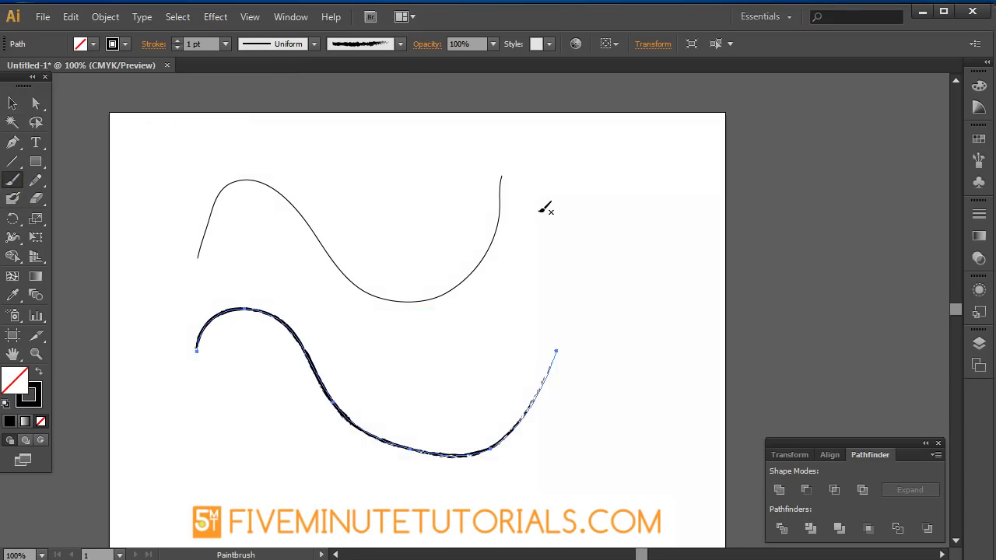
{"action": "left_click", "coordinate": [573, 218], "text": "ctrl"}
{"action": "mouse_move", "coordinate": [553, 210]}
{"action": "left_mouse_down"}
{"action": "mouse_move", "coordinate": [594, 211]}
{"action": "mouse_move", "coordinate": [625, 339]}
{"action": "mouse_move", "coordinate": [660, 449]}
{"action": "left_mouse_up"}
{"action": "left_click", "coordinate": [645, 366]}
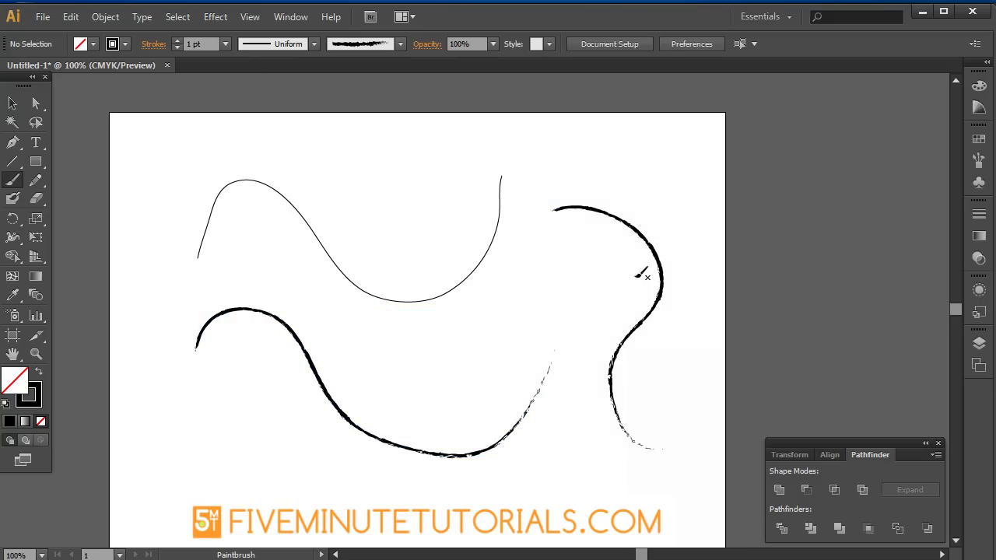
{"action": "left_click", "coordinate": [639, 358]}
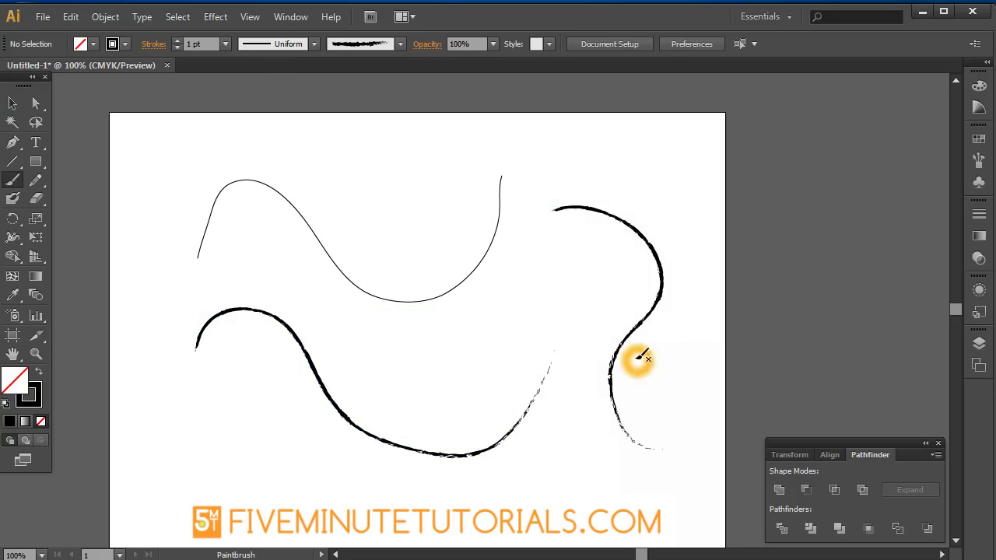
{"action": "left_click", "coordinate": [371, 44]}
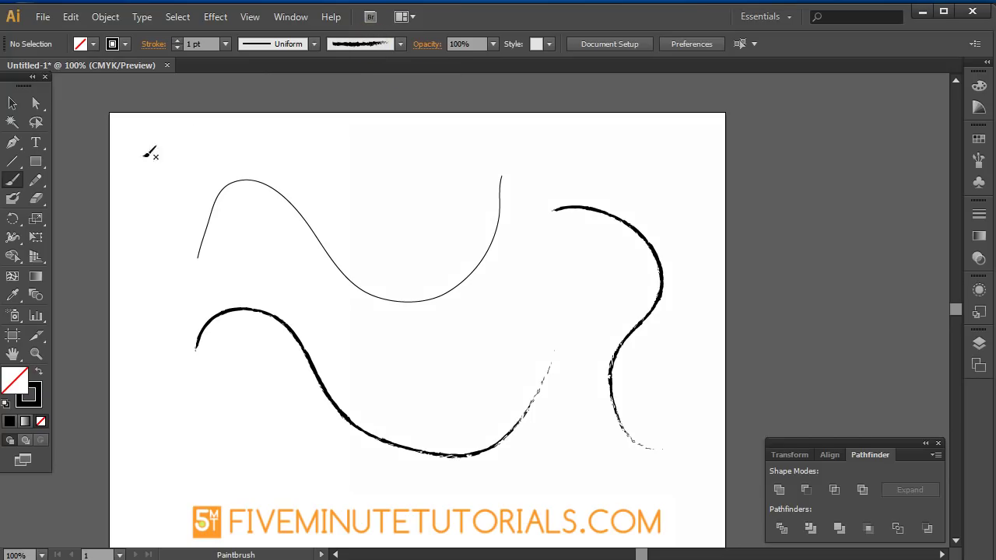
{"action": "left_click", "coordinate": [473, 274]}
Select the vertical charcoal curve and increase its stroke weight to 5 pt
{"action": "left_click", "coordinate": [12, 103]}
{"action": "left_click", "coordinate": [651, 238]}
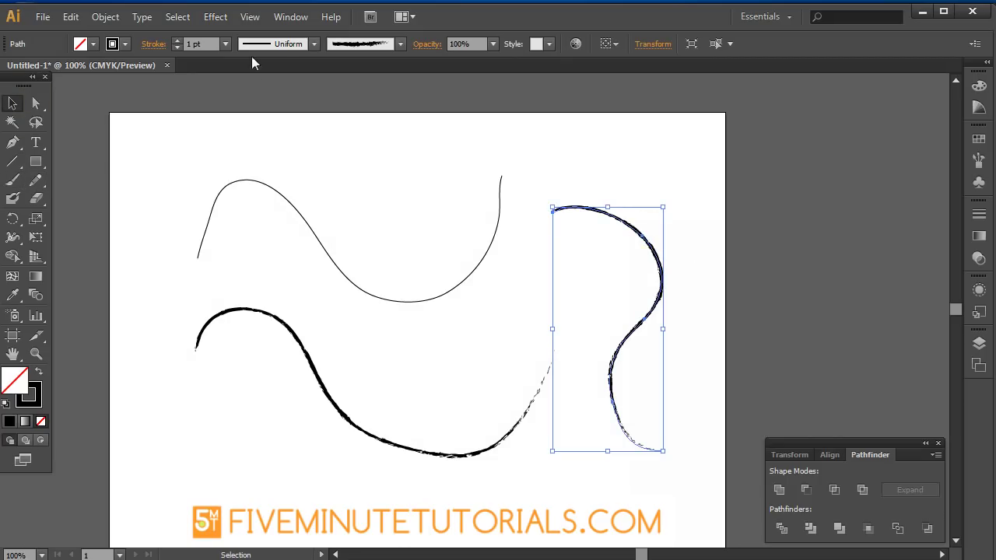
{"action": "left_click", "coordinate": [177, 39]}
{"action": "left_click", "coordinate": [177, 39]}
{"action": "left_click", "coordinate": [178, 40]}
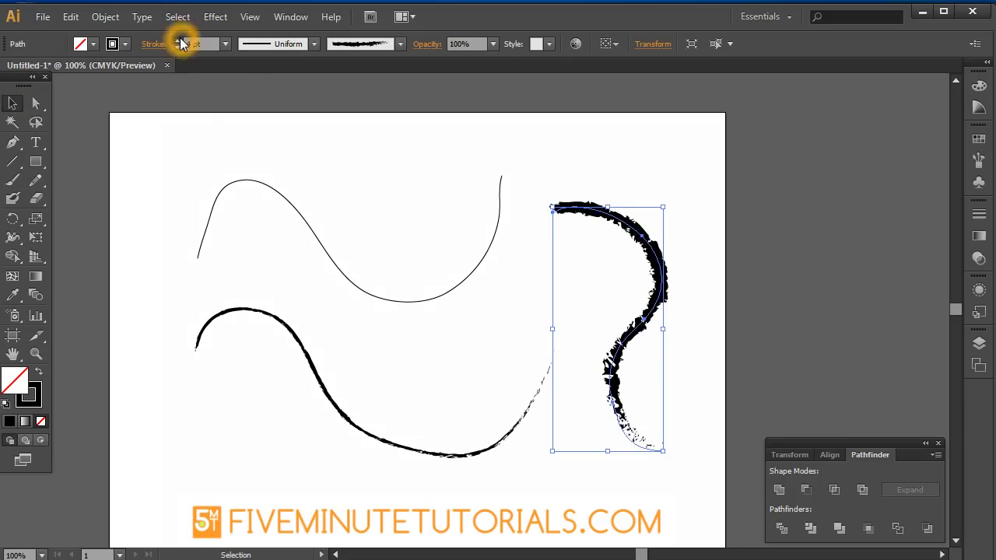
{"action": "left_click", "coordinate": [178, 40]}
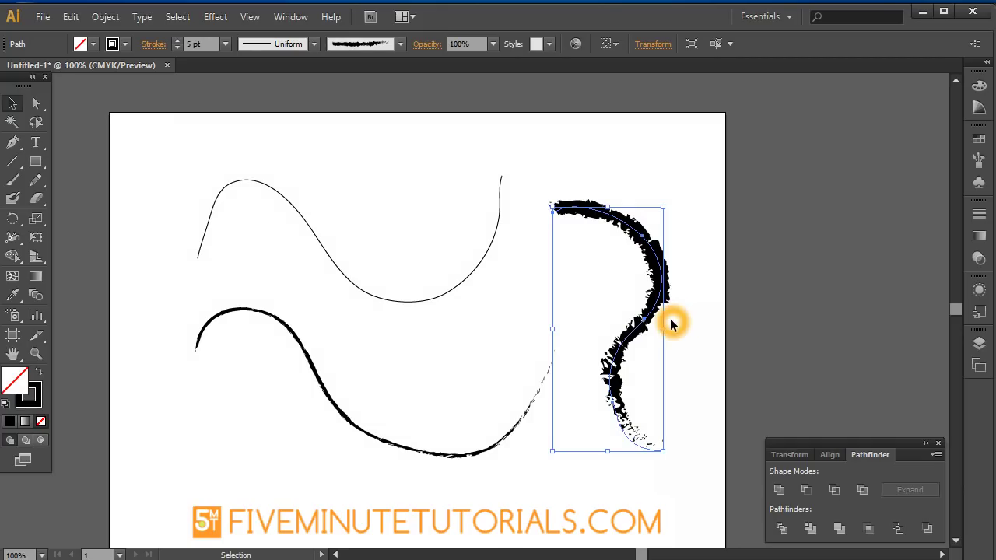
Select the upper pencil path and increase its stroke weight to 8 pt
{"action": "left_click", "coordinate": [451, 292]}
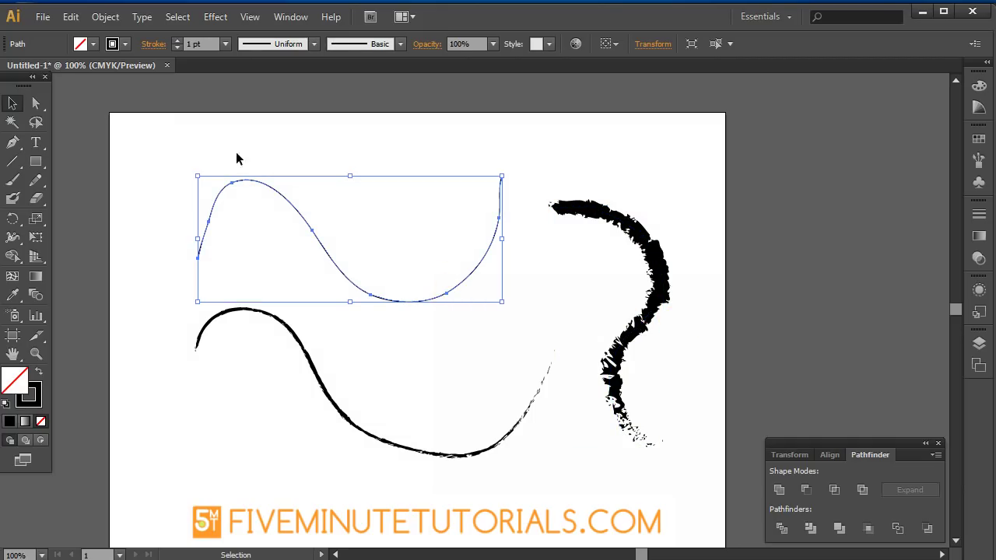
{"action": "left_click", "coordinate": [177, 40]}
{"action": "left_click", "coordinate": [178, 40]}
{"action": "left_click", "coordinate": [178, 40]}
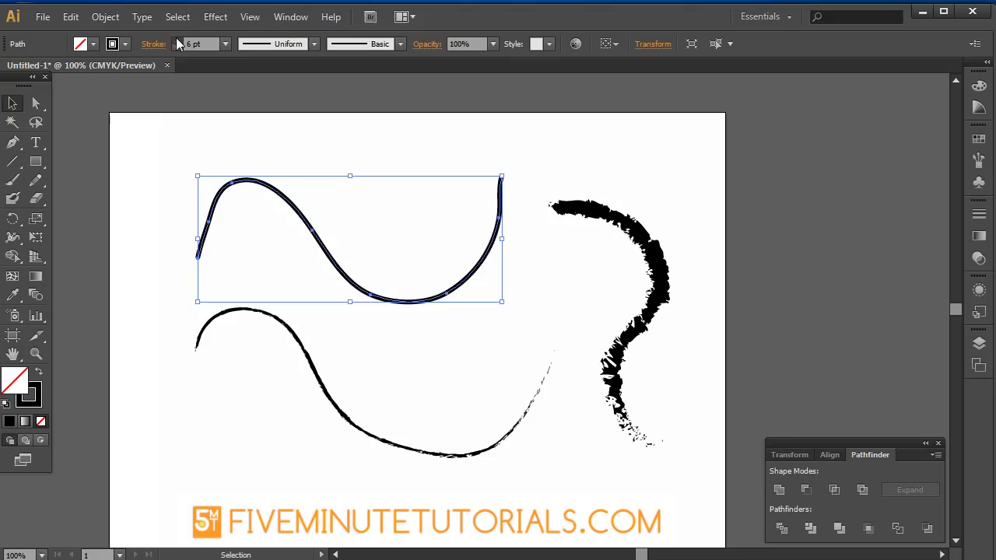
{"action": "left_click", "coordinate": [178, 40]}
{"action": "left_click", "coordinate": [382, 148]}
{"action": "left_click_drag", "start_coordinate": [331, 204], "coordinate": [276, 275]}
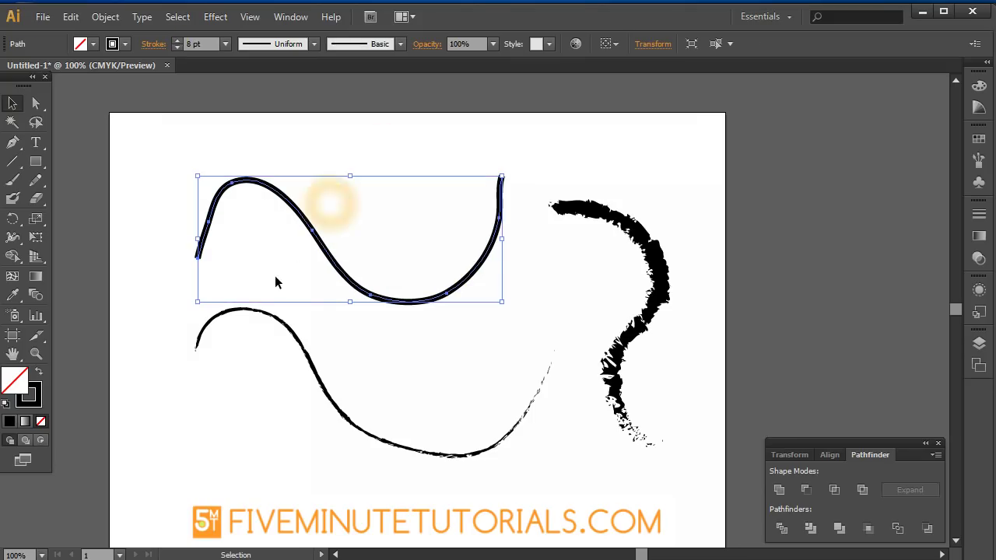
Apply Width Profile 1 to the upper pencil path and deselect it
{"action": "left_click", "coordinate": [317, 44]}
{"action": "left_click", "coordinate": [296, 97]}
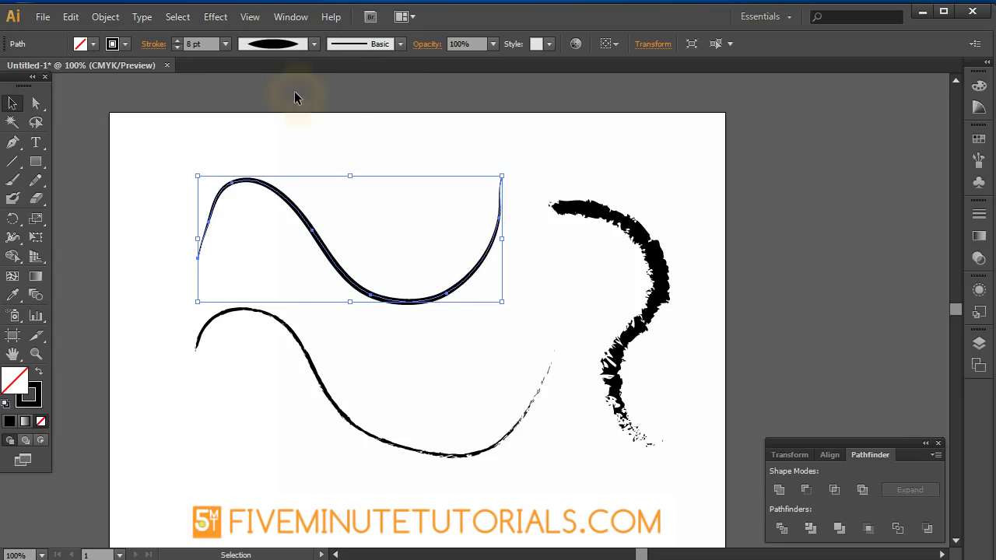
{"action": "left_click", "coordinate": [141, 143]}
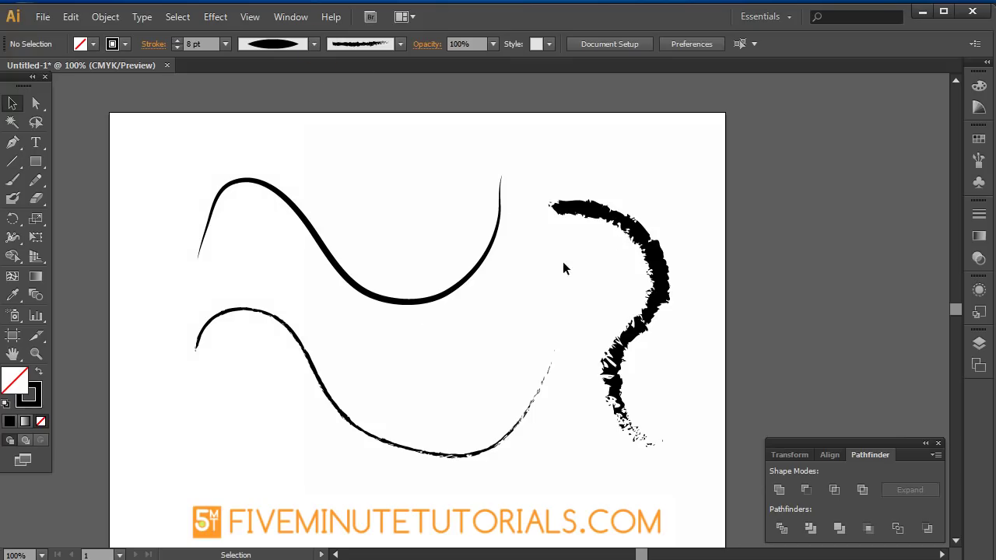
Apply Width Profile 1 to the vertical charcoal curve and deselect it
{"action": "left_click", "coordinate": [595, 212]}
{"action": "left_click", "coordinate": [300, 44]}
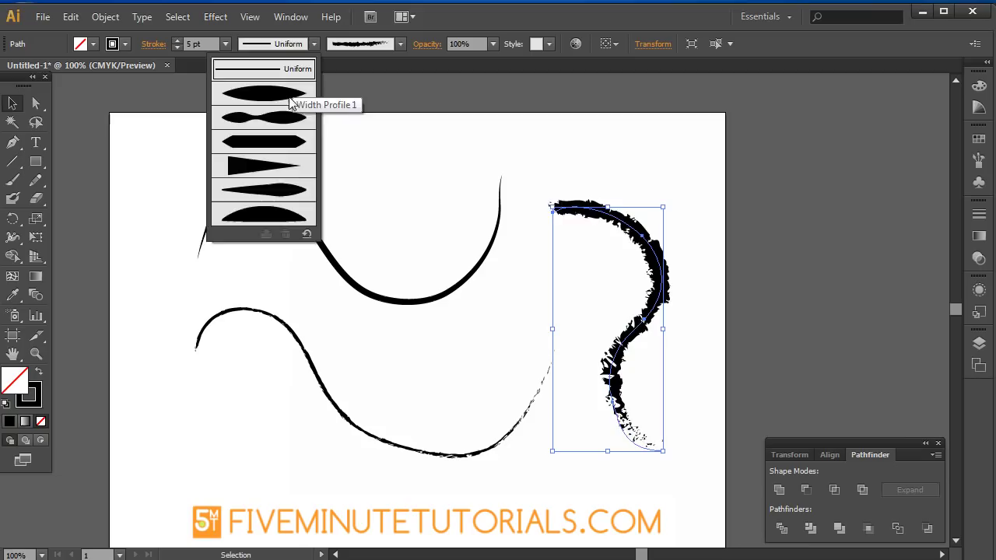
{"action": "left_click", "coordinate": [291, 104]}
{"action": "left_click", "coordinate": [415, 151]}
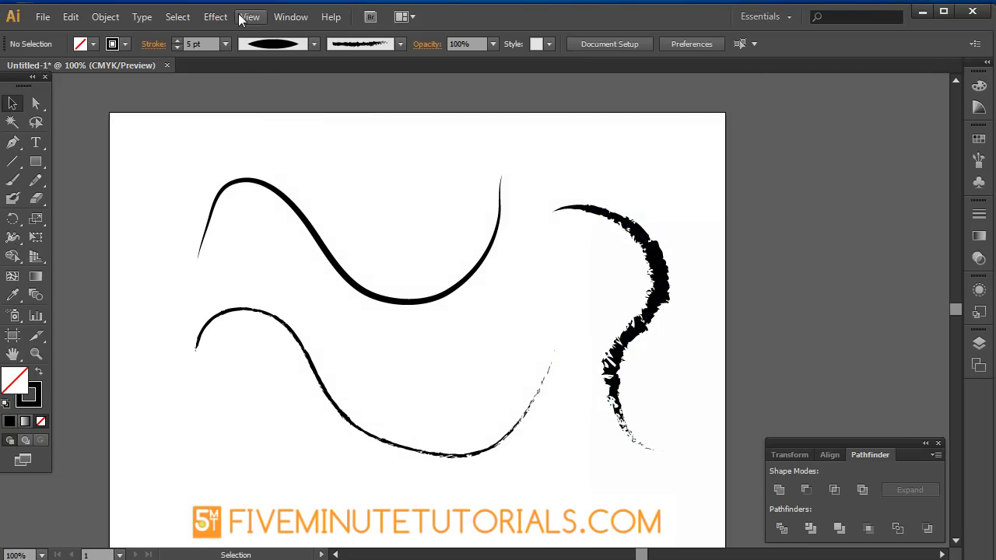
Draw a wavy Pencil path above the other strokes and place the text "illustrator" along it with Type on a Path
{"action": "left_click", "coordinate": [35, 180]}
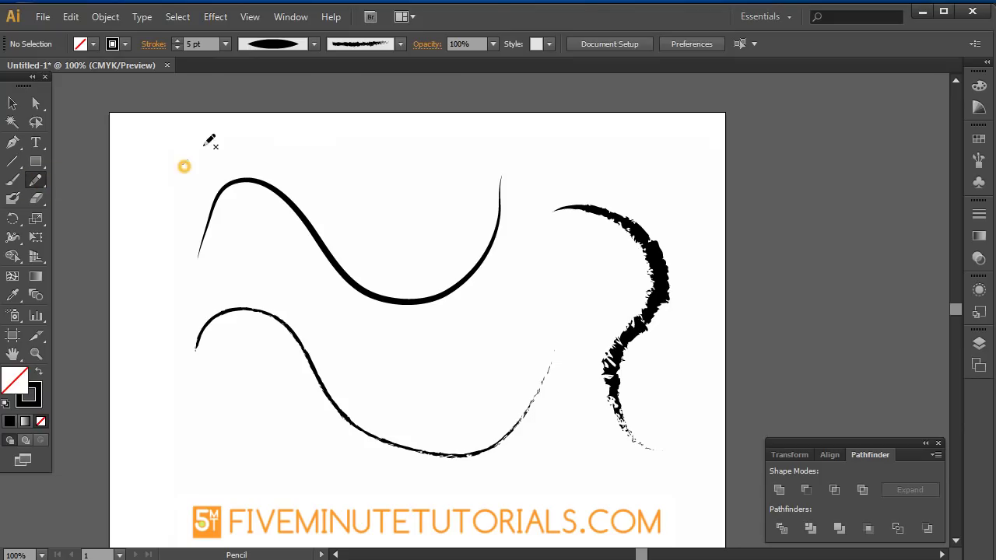
{"action": "mouse_move", "coordinate": [183, 166]}
{"action": "left_mouse_down"}
{"action": "mouse_move", "coordinate": [362, 207]}
{"action": "mouse_move", "coordinate": [445, 142]}
{"action": "left_mouse_up"}
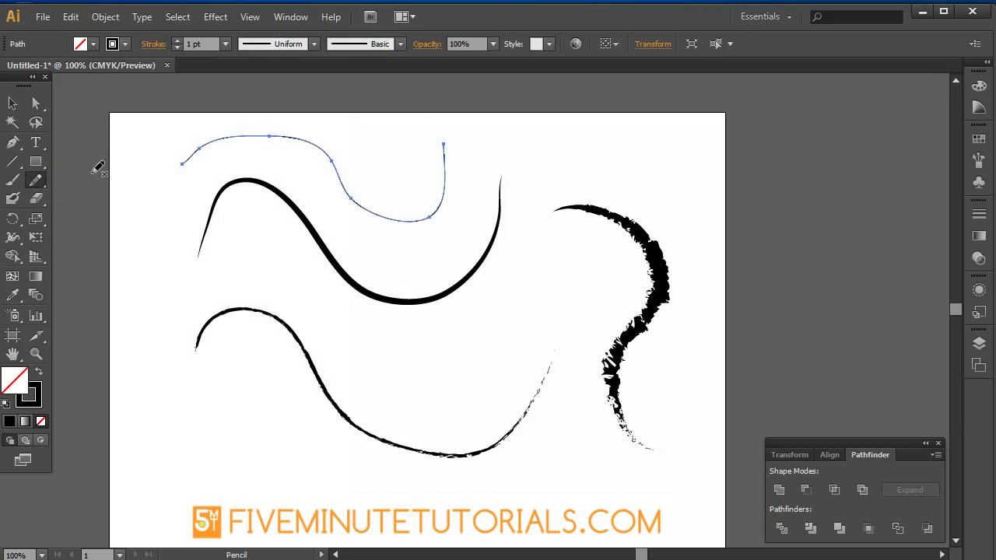
{"action": "left_click_drag", "start_coordinate": [35, 142], "coordinate": [163, 179]}
{"action": "left_click", "coordinate": [232, 141]}
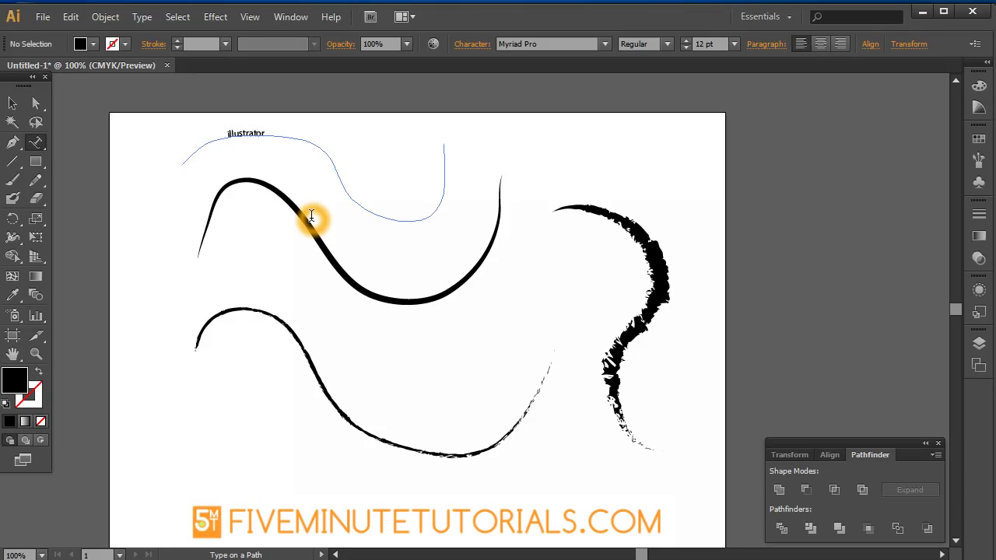
{"action": "left_click", "coordinate": [13, 102]}
{"action": "left_click", "coordinate": [163, 167]}
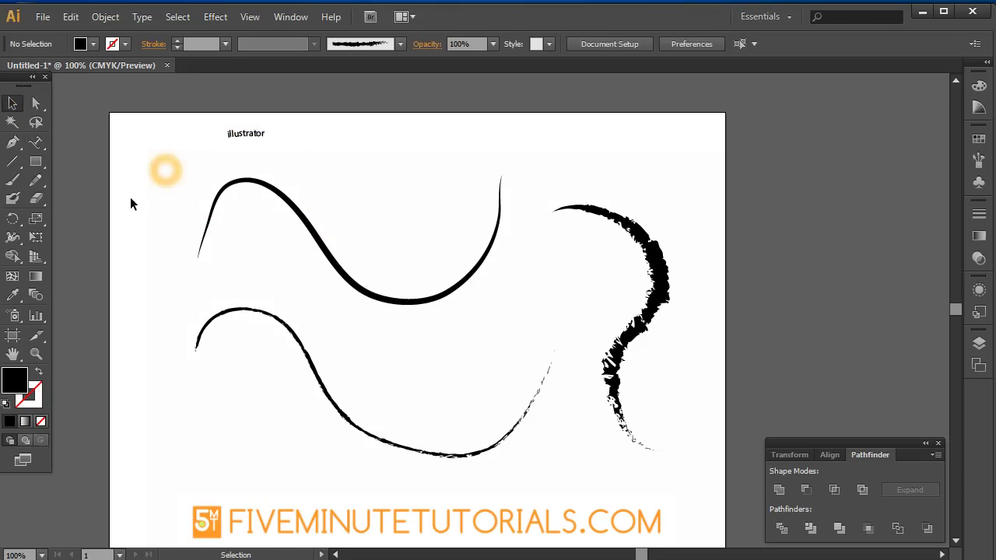
Select all the artwork on the artboard and delete it
{"action": "mouse_move", "coordinate": [148, 114]}
{"action": "left_mouse_down"}
{"action": "mouse_move", "coordinate": [711, 472]}
{"action": "mouse_move", "coordinate": [690, 456]}
{"action": "left_mouse_up"}
{"action": "key", "text": "Delete"}
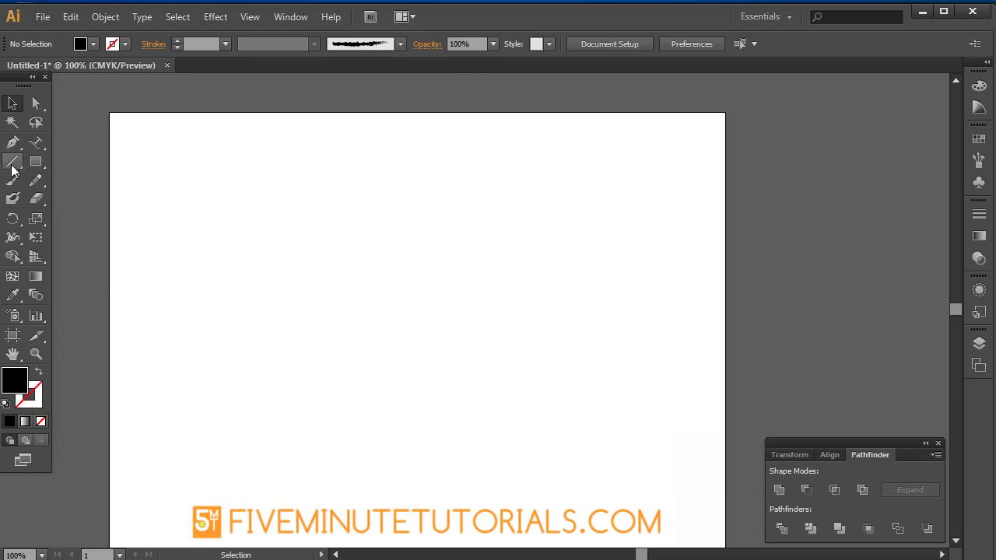
Paint a thick curved black shape with the Blob Brush tool and add overlapping strokes that merge into it
{"action": "left_click", "coordinate": [12, 198]}
{"action": "mouse_move", "coordinate": [268, 249]}
{"action": "left_mouse_down"}
{"action": "mouse_move", "coordinate": [307, 246]}
{"action": "mouse_move", "coordinate": [353, 344]}
{"action": "mouse_move", "coordinate": [455, 318]}
{"action": "mouse_move", "coordinate": [443, 265]}
{"action": "mouse_move", "coordinate": [444, 340]}
{"action": "mouse_move", "coordinate": [373, 344]}
{"action": "mouse_move", "coordinate": [378, 354]}
{"action": "mouse_move", "coordinate": [425, 349]}
{"action": "mouse_move", "coordinate": [379, 337]}
{"action": "mouse_move", "coordinate": [418, 313]}
{"action": "mouse_move", "coordinate": [389, 314]}
{"action": "left_mouse_up"}
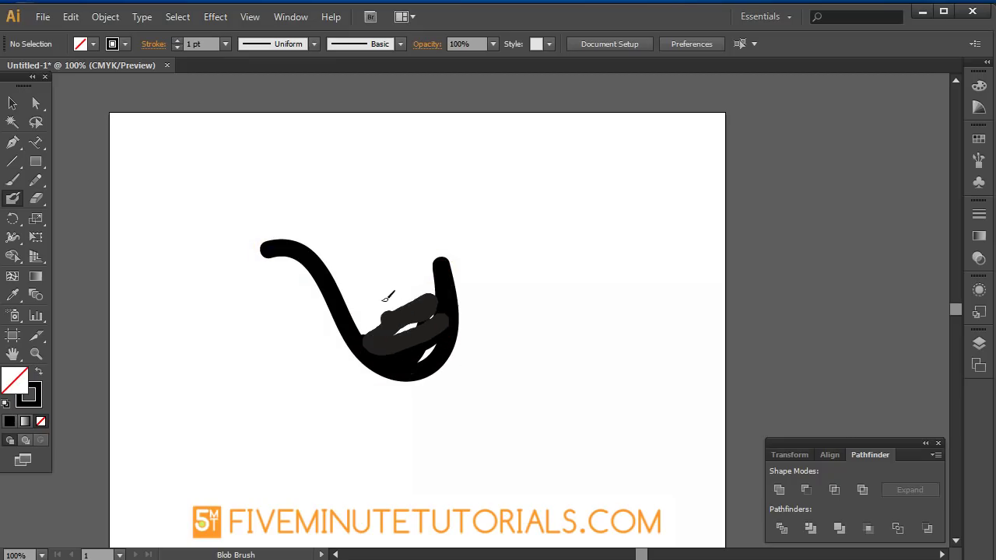
{"action": "left_click_drag", "start_coordinate": [371, 266], "coordinate": [397, 323]}
{"action": "mouse_move", "coordinate": [416, 287]}
{"action": "left_mouse_down"}
{"action": "mouse_move", "coordinate": [433, 361]}
{"action": "mouse_move", "coordinate": [425, 323]}
{"action": "mouse_move", "coordinate": [398, 329]}
{"action": "left_mouse_up"}
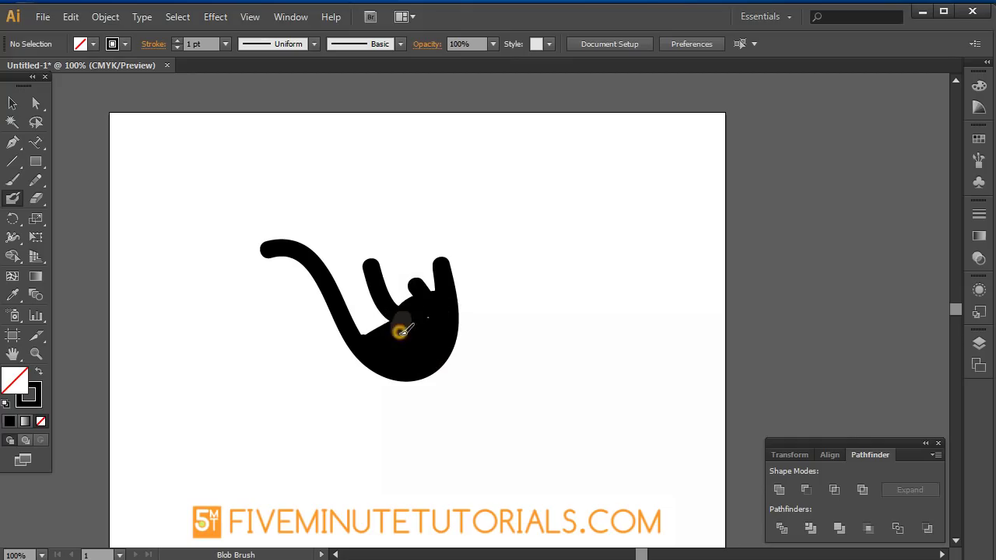
Switch to outline view and paint additional Blob Brush strokes across the right side of the merged shape
{"action": "key", "text": "ctrl+y"}
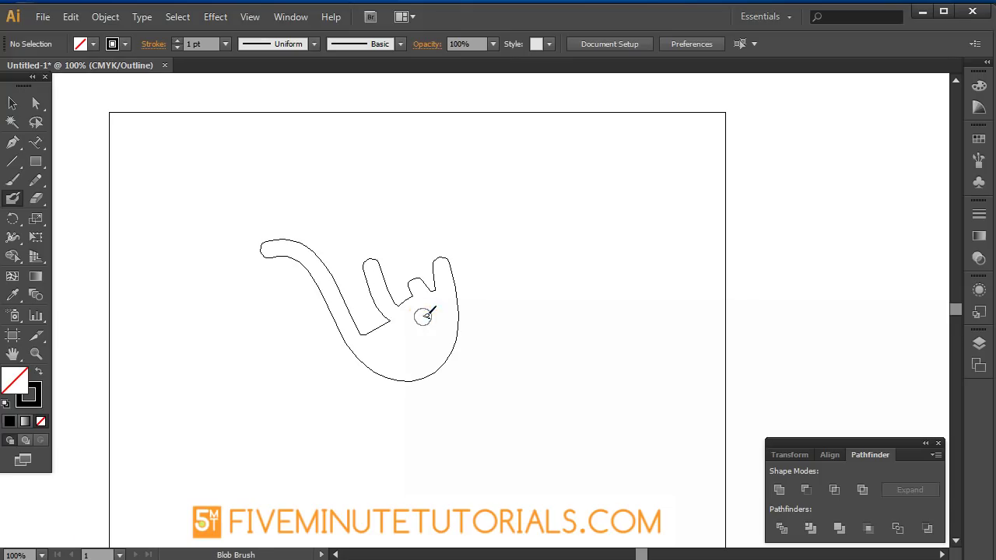
{"action": "left_click", "coordinate": [424, 322]}
{"action": "left_click", "coordinate": [444, 331]}
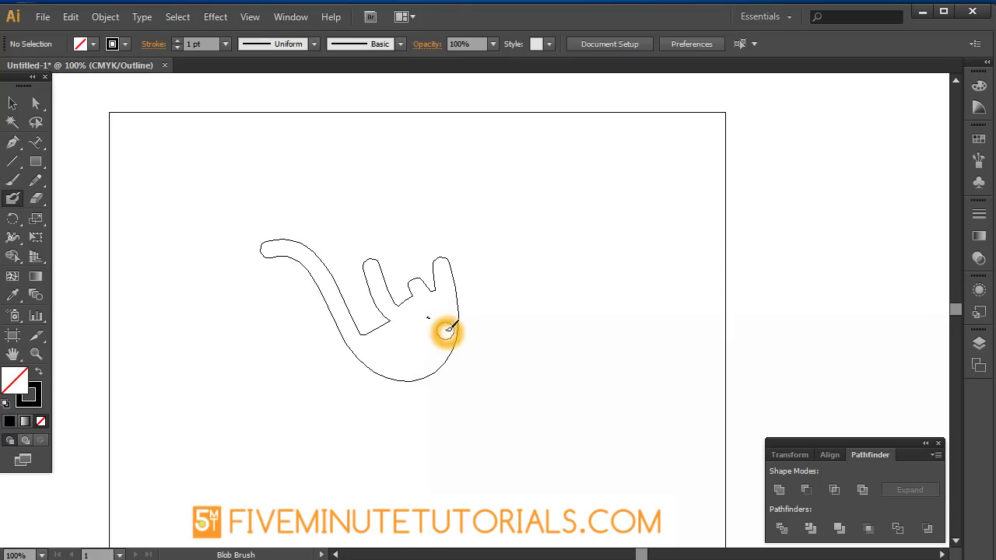
{"action": "left_click", "coordinate": [435, 324]}
{"action": "left_click_drag", "start_coordinate": [465, 263], "coordinate": [454, 374]}
{"action": "left_click_drag", "start_coordinate": [485, 320], "coordinate": [438, 328]}
{"action": "left_click_drag", "start_coordinate": [464, 330], "coordinate": [524, 326]}
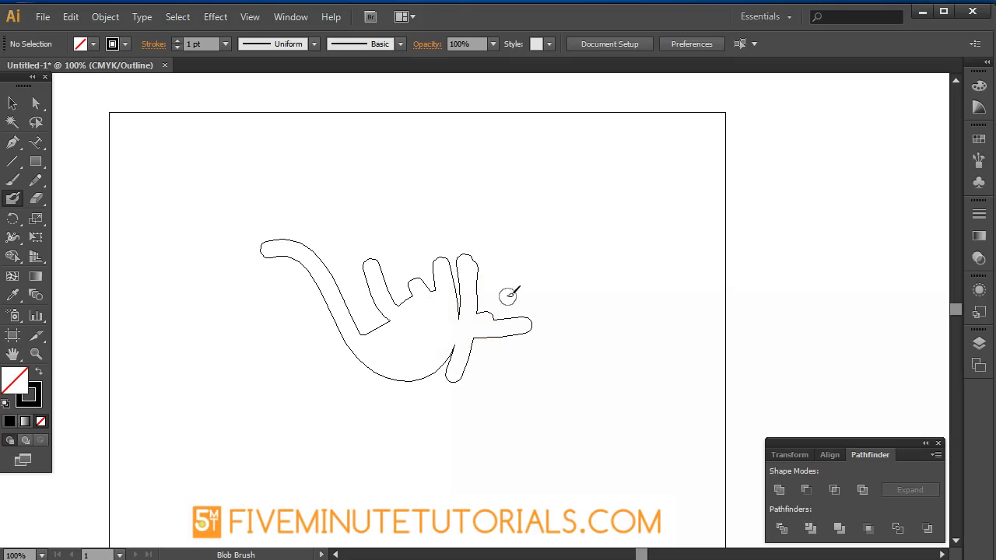
Select the merged blob shape and return to preview mode to examine its fill and stroke
{"action": "left_click", "coordinate": [10, 104]}
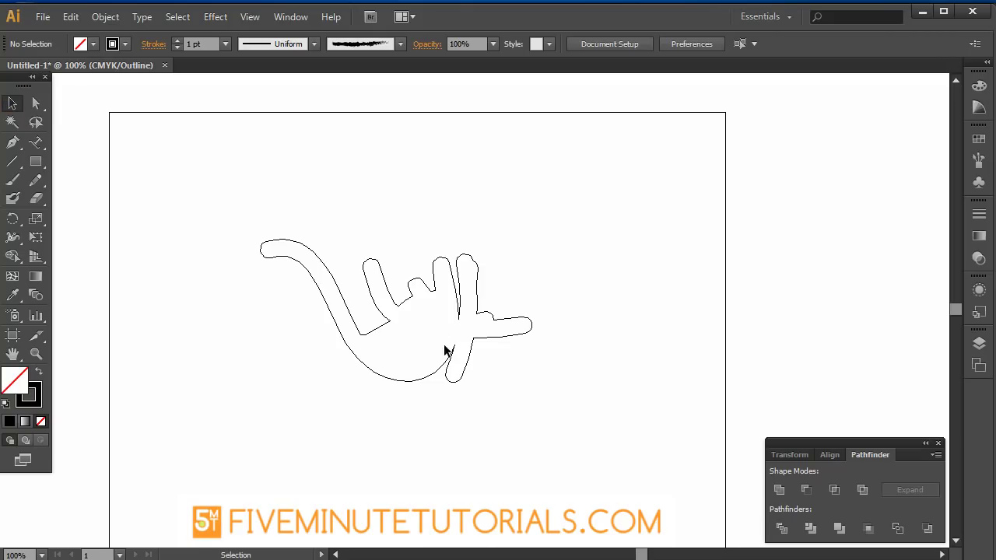
{"action": "left_click", "coordinate": [460, 313]}
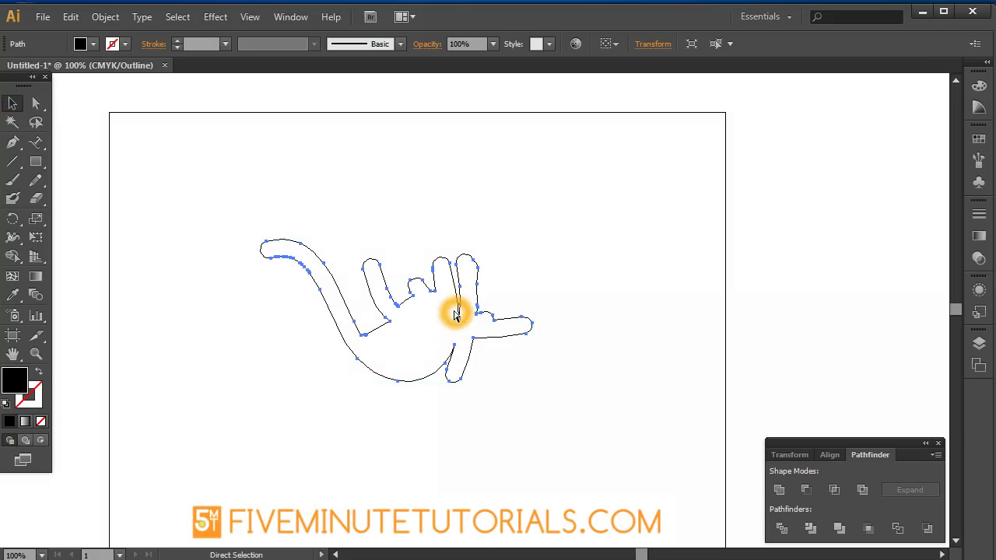
{"action": "key", "text": "ctrl+y"}
{"action": "left_click", "coordinate": [430, 359]}
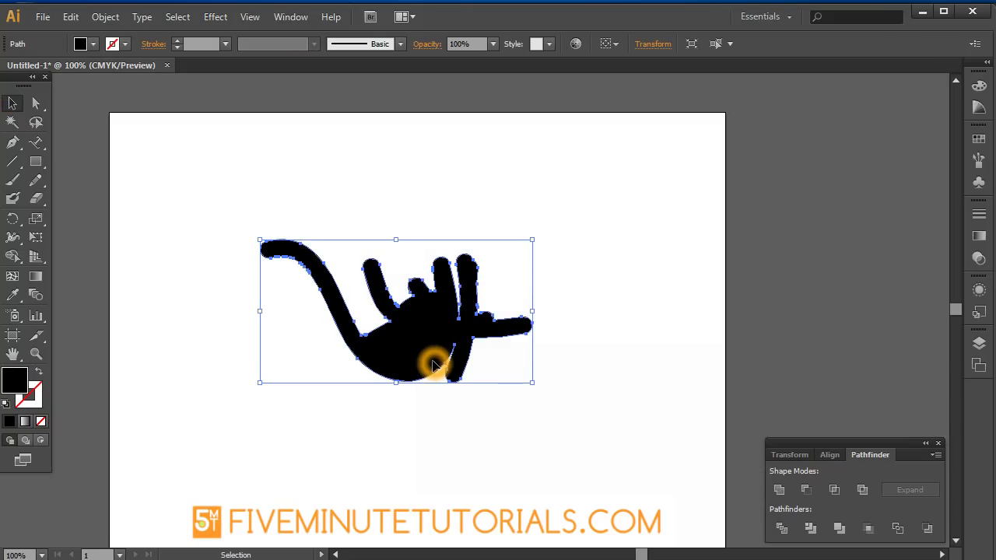
{"action": "left_click", "coordinate": [11, 392]}
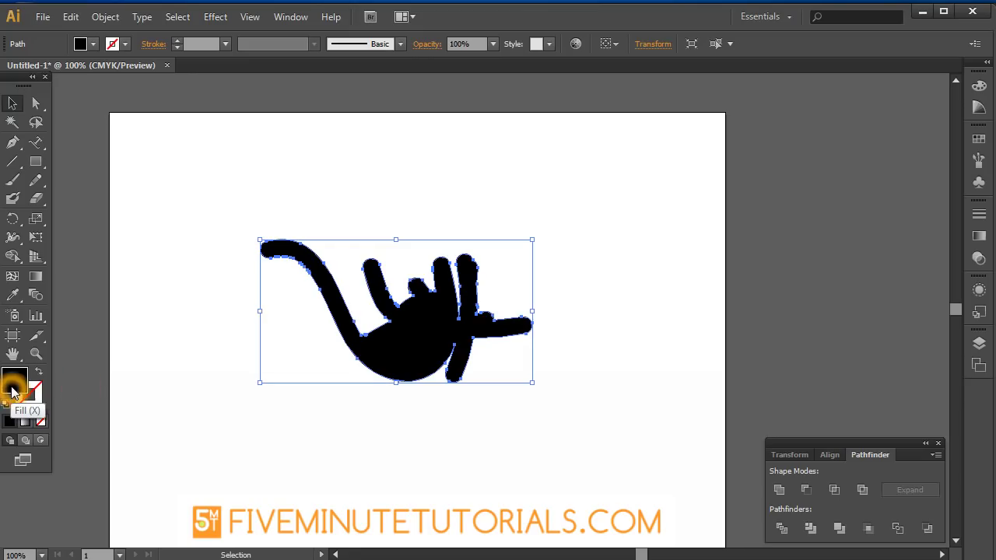
Paint several overlapping curved charcoal strokes above the blob shape with the Paintbrush tool
{"action": "left_click", "coordinate": [12, 183]}
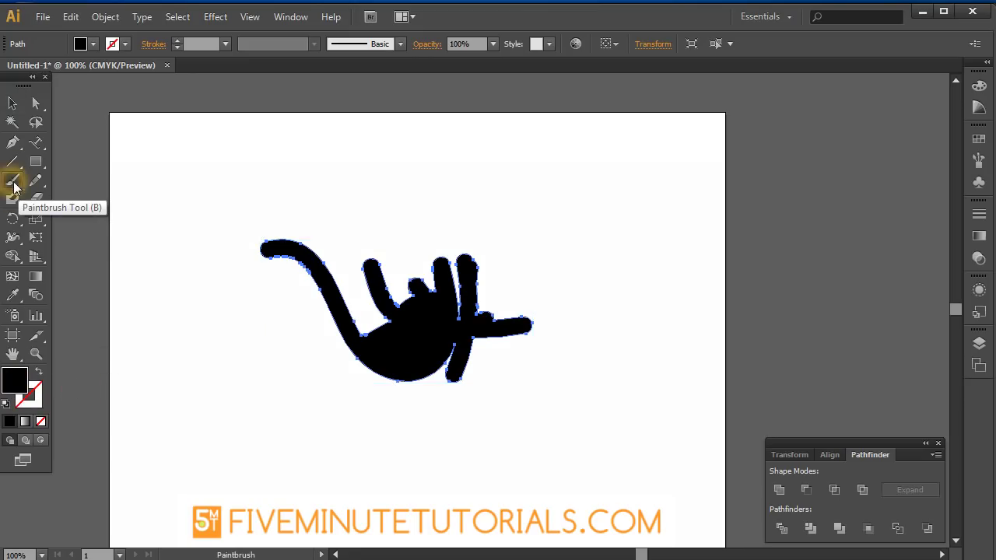
{"action": "left_click", "coordinate": [373, 168]}
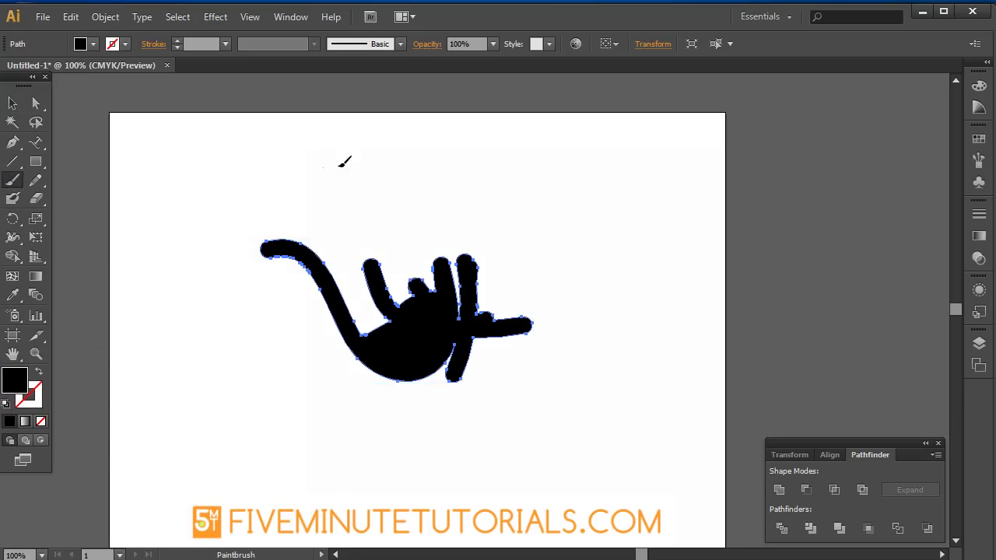
{"action": "mouse_move", "coordinate": [340, 165]}
{"action": "left_mouse_down"}
{"action": "mouse_move", "coordinate": [399, 207]}
{"action": "mouse_move", "coordinate": [493, 138]}
{"action": "left_mouse_up"}
{"action": "mouse_move", "coordinate": [432, 160]}
{"action": "left_mouse_down"}
{"action": "mouse_move", "coordinate": [530, 161]}
{"action": "mouse_move", "coordinate": [430, 190]}
{"action": "mouse_move", "coordinate": [422, 203]}
{"action": "left_mouse_up"}
{"action": "mouse_move", "coordinate": [412, 210]}
{"action": "left_mouse_down"}
{"action": "mouse_move", "coordinate": [457, 148]}
{"action": "mouse_move", "coordinate": [472, 216]}
{"action": "left_mouse_up"}
{"action": "mouse_move", "coordinate": [502, 205]}
{"action": "left_mouse_down"}
{"action": "mouse_move", "coordinate": [448, 229]}
{"action": "mouse_move", "coordinate": [531, 197]}
{"action": "left_mouse_up"}
Switch to outline view and examine the separate paths of the overlapping brush strokes with the Selection tool
{"action": "key", "text": "ctrl+y"}
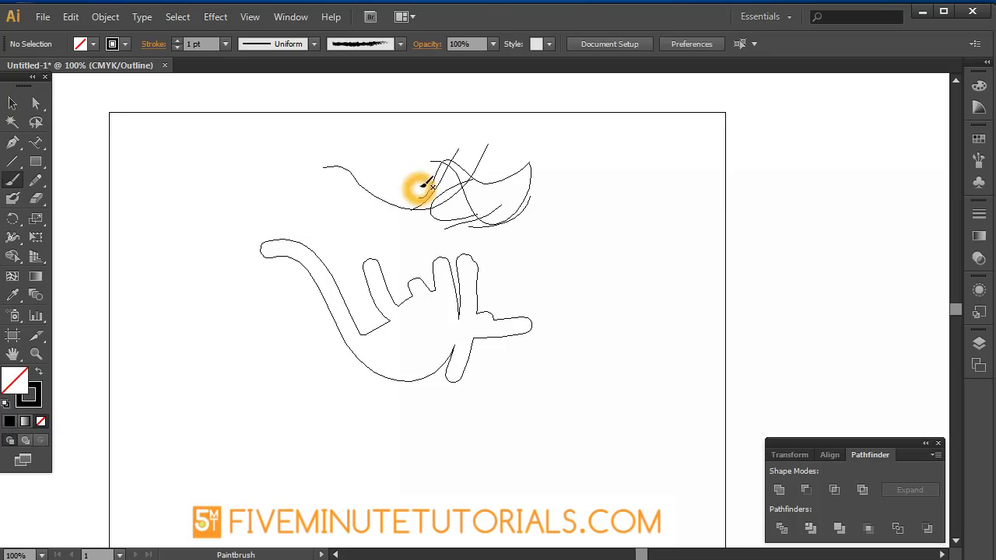
{"action": "left_click", "coordinate": [12, 103]}
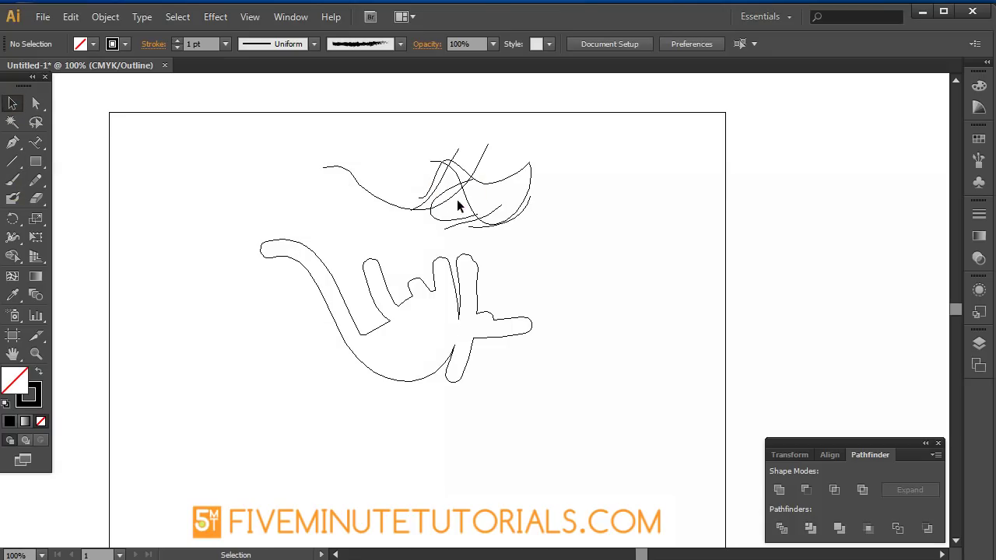
{"action": "left_click", "coordinate": [486, 149]}
{"action": "left_click", "coordinate": [490, 150]}
Cut three round holes inside the body of the blob shape with the Eraser tool
{"action": "left_click", "coordinate": [36, 198]}
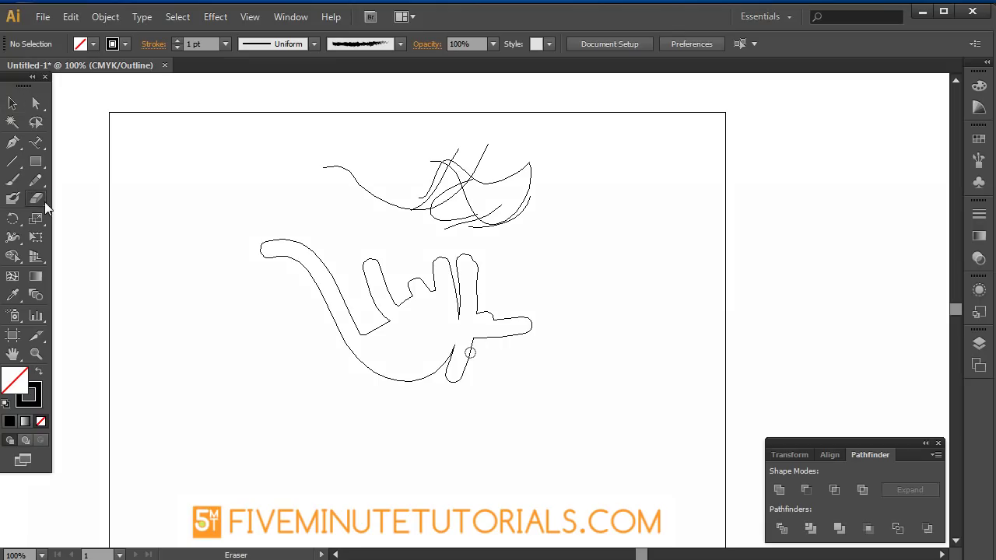
{"action": "left_click", "coordinate": [421, 329]}
{"action": "left_click", "coordinate": [438, 348]}
{"action": "left_click", "coordinate": [403, 361]}
Erase a gap in the left part of the long curved brush path and switch to preview mode
{"action": "left_click", "coordinate": [379, 180]}
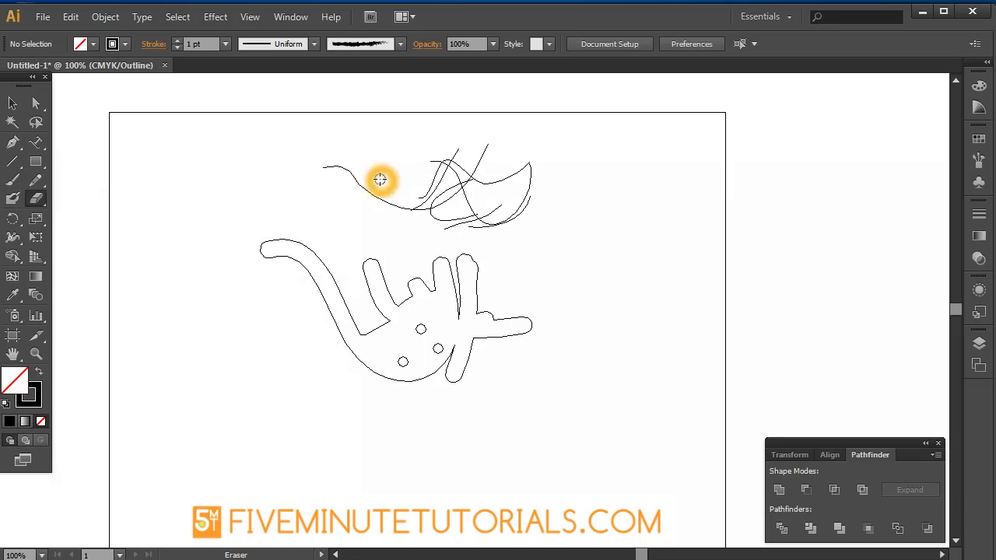
{"action": "mouse_move", "coordinate": [371, 185]}
{"action": "left_mouse_down"}
{"action": "mouse_move", "coordinate": [353, 197]}
{"action": "mouse_move", "coordinate": [349, 187]}
{"action": "left_mouse_up"}
{"action": "key", "text": "ctrl+y"}
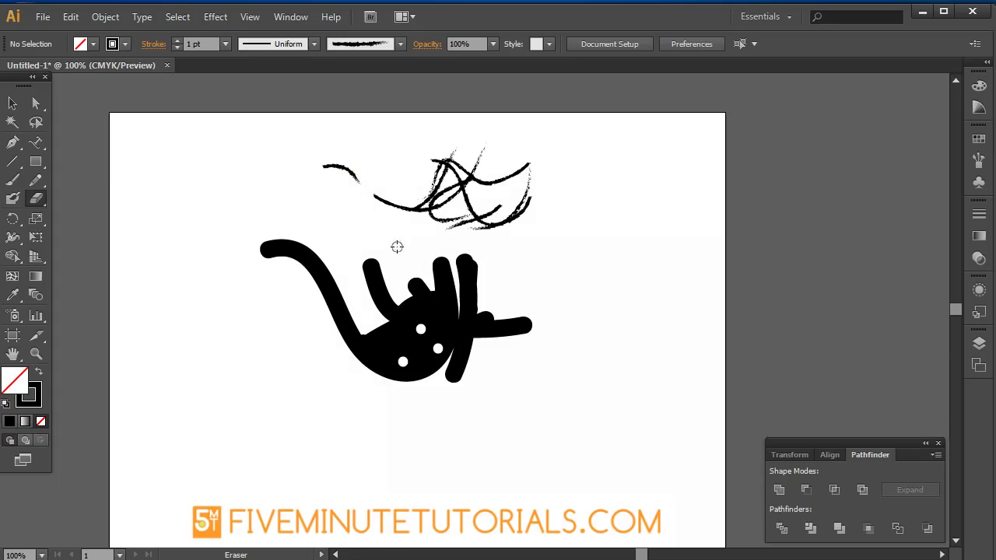
Erase gaps across the blob shape's long tail and its leftmost upright arm
{"action": "mouse_move", "coordinate": [405, 239]}
{"action": "left_mouse_down"}
{"action": "mouse_move", "coordinate": [322, 251]}
{"action": "mouse_move", "coordinate": [307, 313]}
{"action": "left_mouse_up"}
{"action": "left_click_drag", "start_coordinate": [352, 277], "coordinate": [394, 278]}
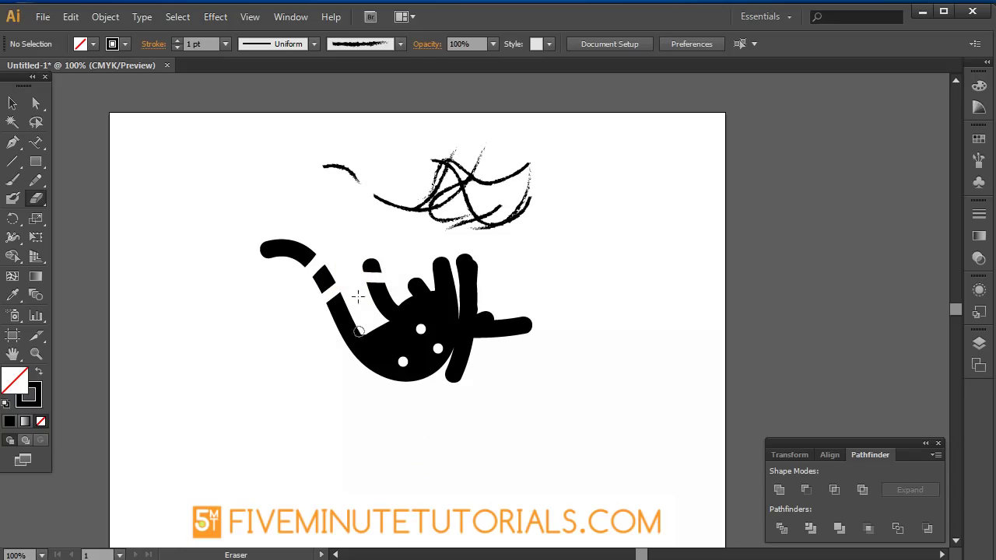
{"action": "left_click", "coordinate": [356, 229]}
Erase several more gaps through the charcoal brush strokes above the blob shape, breaking them into short pieces
{"action": "left_click_drag", "start_coordinate": [401, 194], "coordinate": [385, 243]}
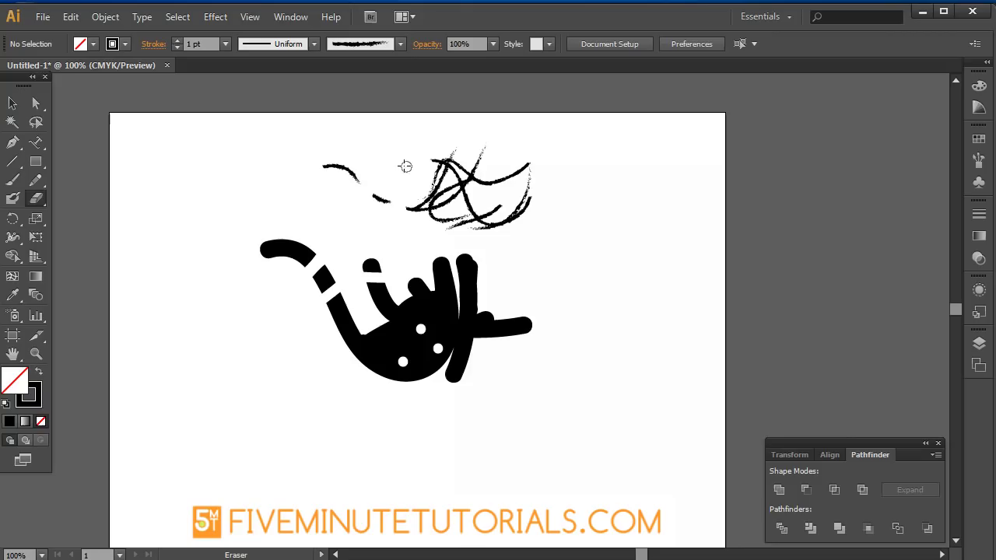
{"action": "left_click_drag", "start_coordinate": [325, 156], "coordinate": [336, 174]}
{"action": "left_click_drag", "start_coordinate": [507, 151], "coordinate": [458, 210]}
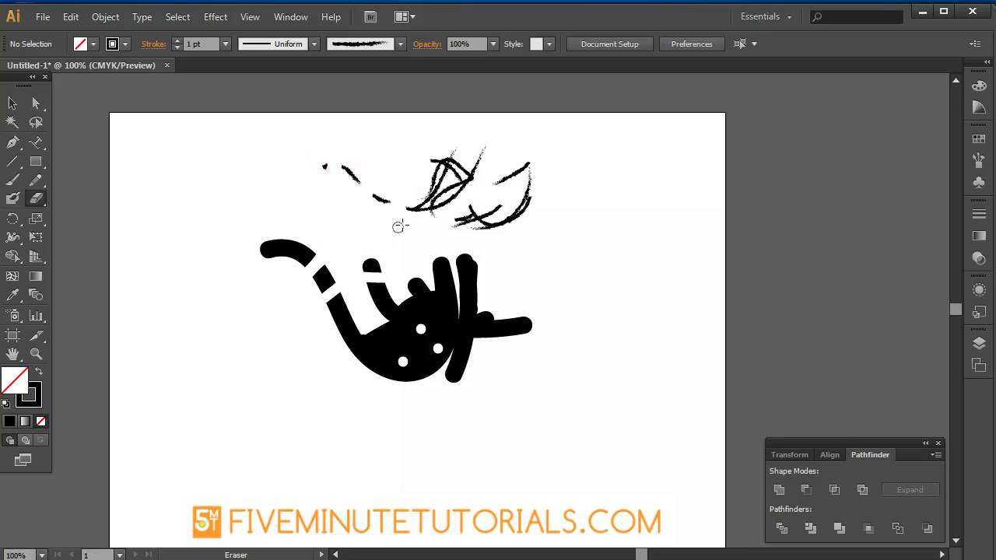
{"action": "left_click_drag", "start_coordinate": [418, 163], "coordinate": [467, 188]}
{"action": "left_click", "coordinate": [436, 260]}
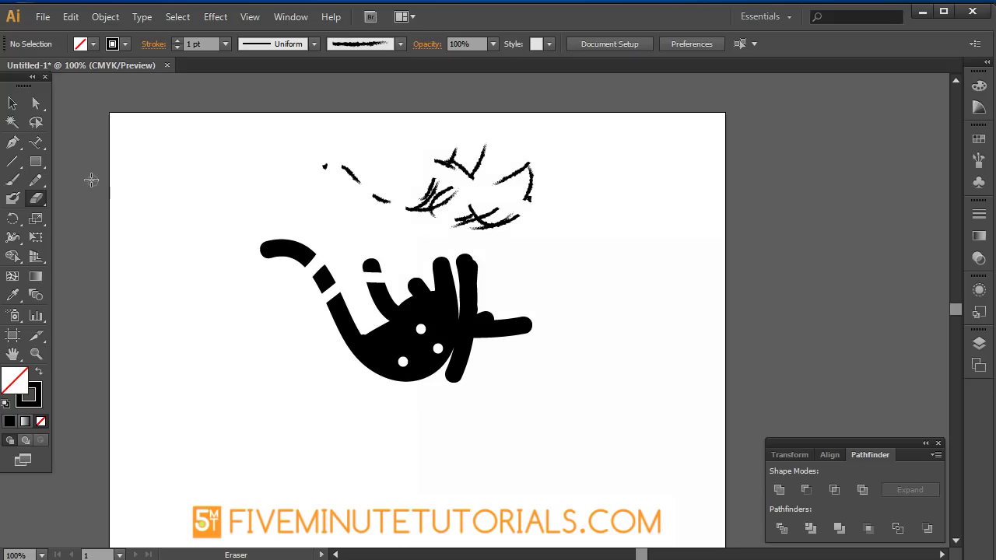
{"action": "left_click", "coordinate": [41, 183]}
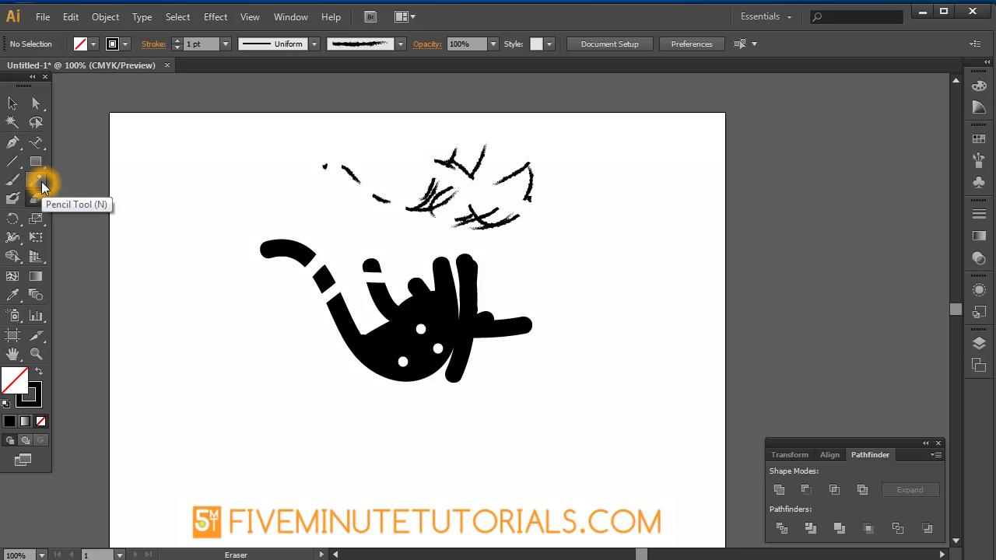
{"action": "left_click", "coordinate": [35, 201]}
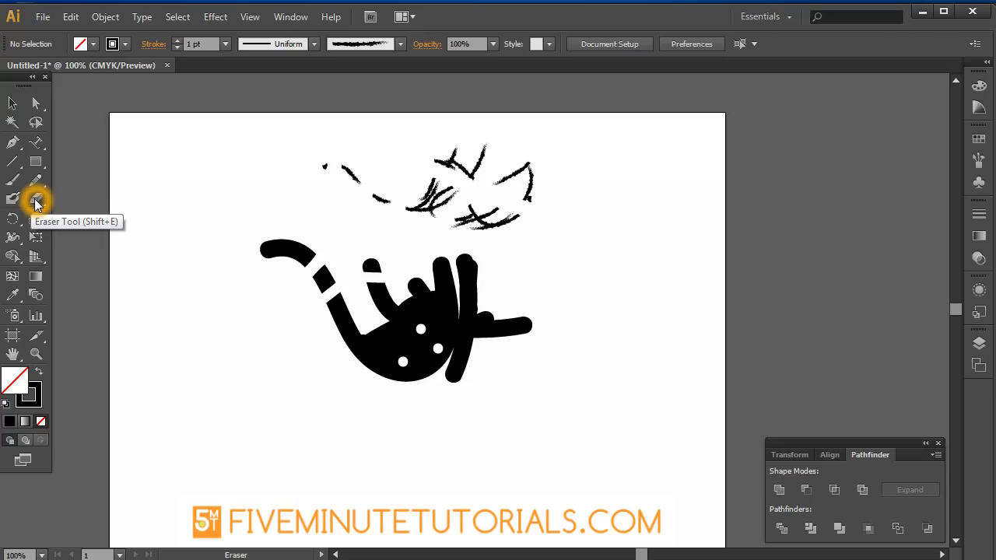
Set the Blob Brush fidelity to 4 px and smoothness to 30%, and paint an S-shaped stroke beside the existing artwork
{"action": "left_click", "coordinate": [17, 199]}
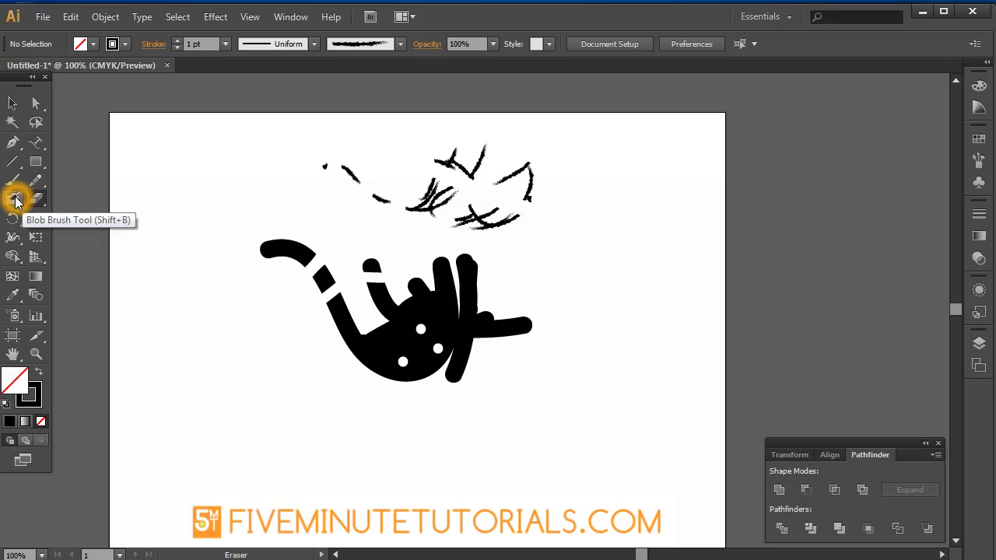
{"action": "double_click", "coordinate": [17, 199]}
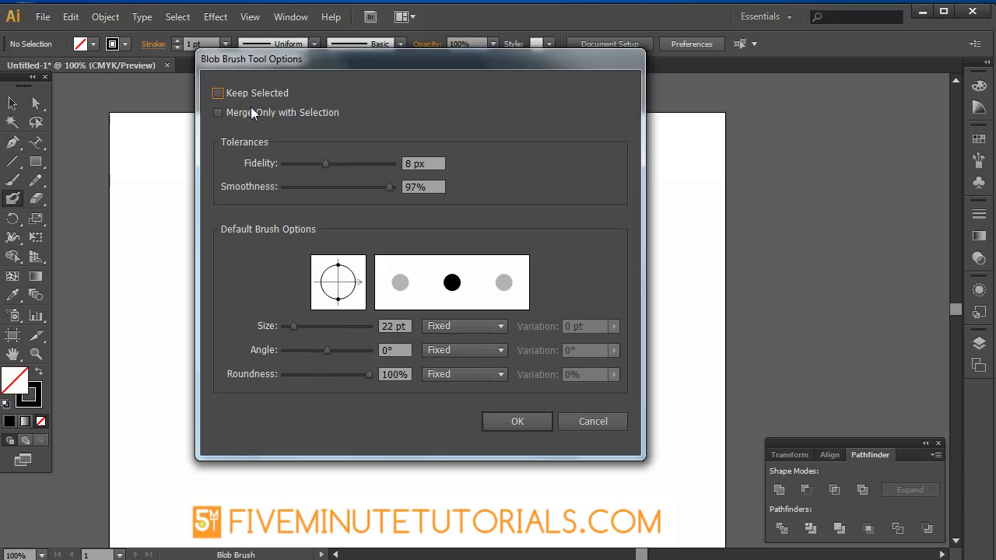
{"action": "left_click_drag", "start_coordinate": [325, 61], "coordinate": [250, 90]}
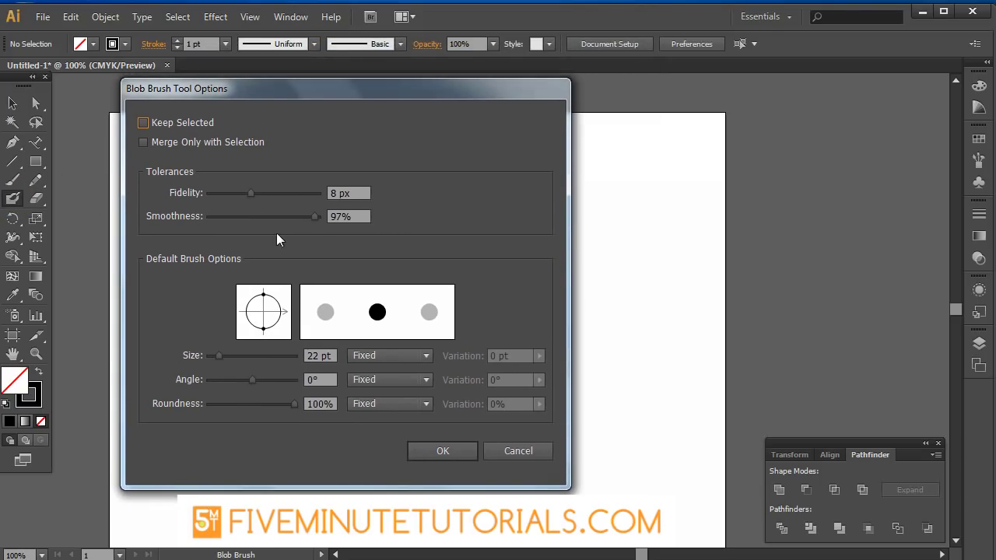
{"action": "left_click_drag", "start_coordinate": [314, 218], "coordinate": [229, 193]}
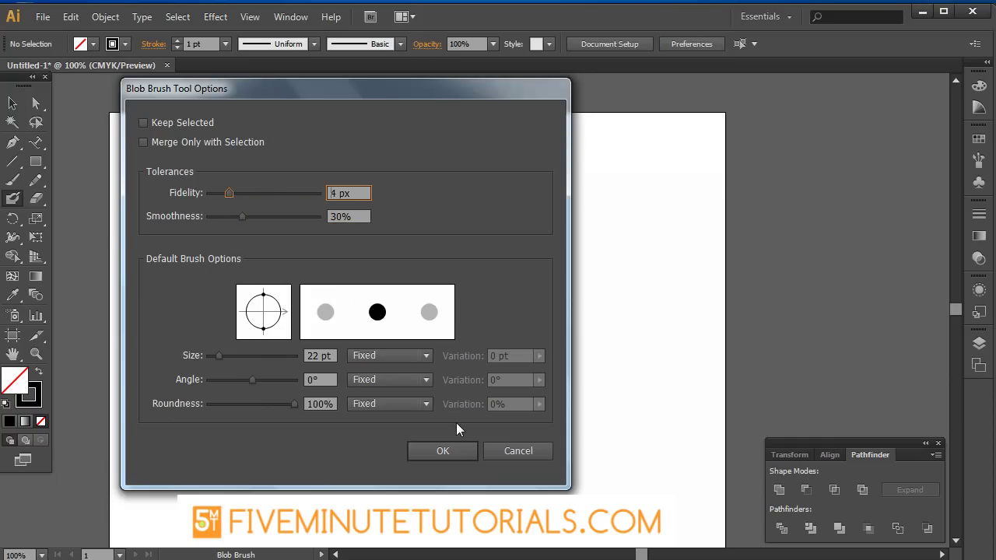
{"action": "left_click", "coordinate": [458, 452]}
{"action": "mouse_move", "coordinate": [555, 190]}
{"action": "left_mouse_down"}
{"action": "mouse_move", "coordinate": [610, 249]}
{"action": "mouse_move", "coordinate": [658, 362]}
{"action": "left_mouse_up"}
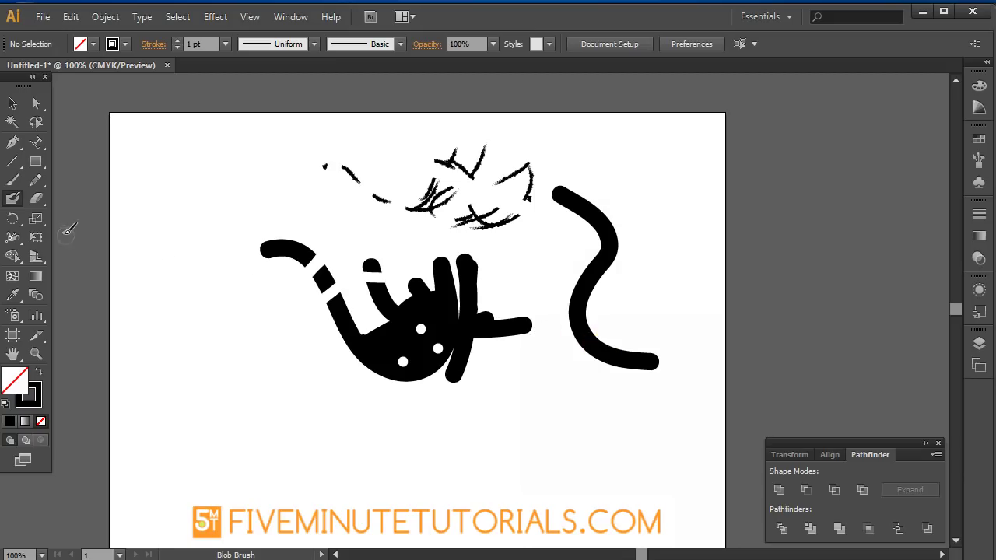
Open the Pencil tool's options to review its tolerance settings, and cancel without changing them
{"action": "double_click", "coordinate": [37, 181]}
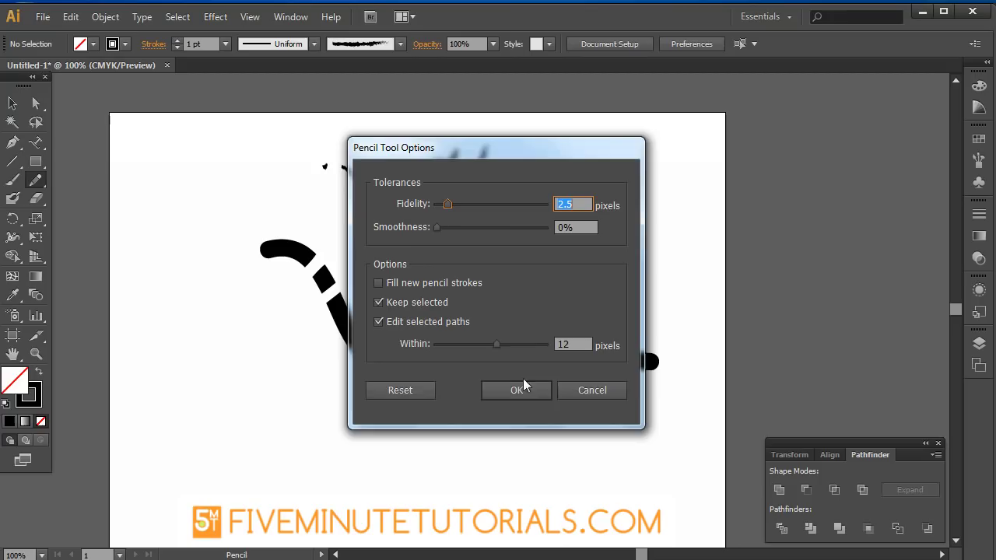
{"action": "left_click", "coordinate": [592, 390]}
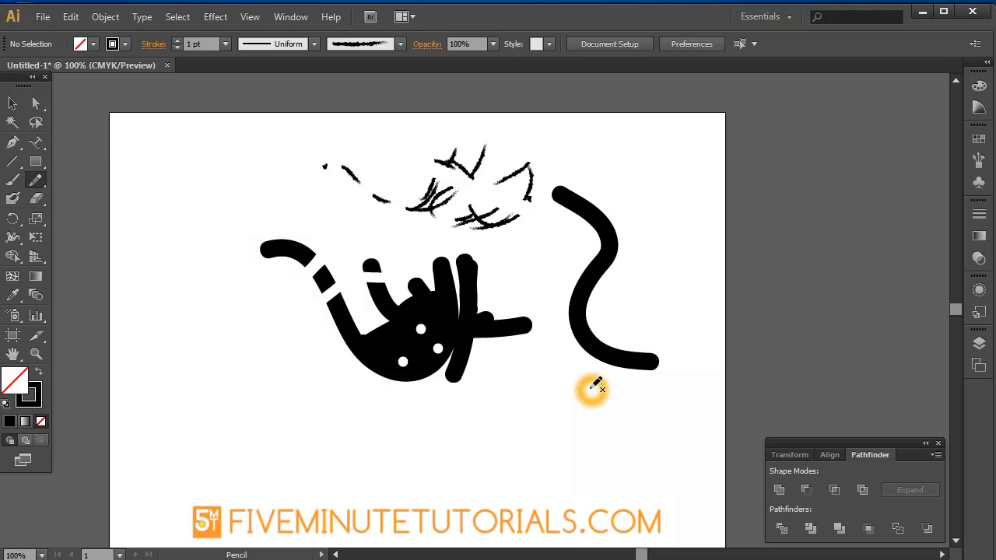